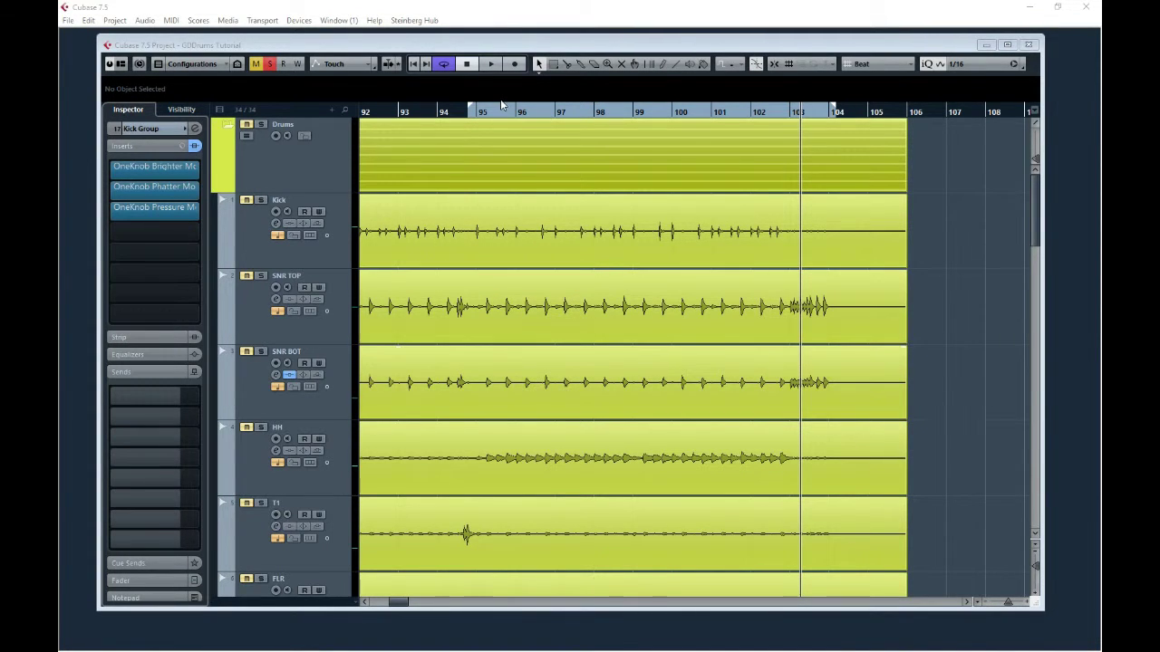
Clear all channel solos in the MixConsole, leaving Kick Group unsoloed, then close it.
key(F3)
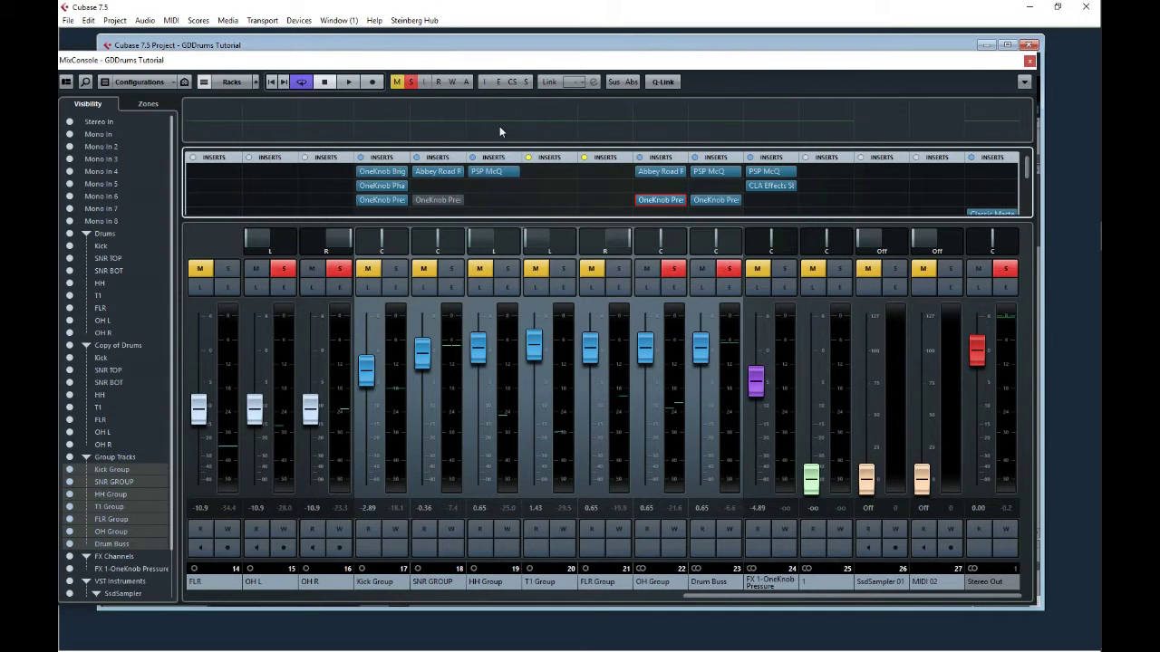
click(410, 82)
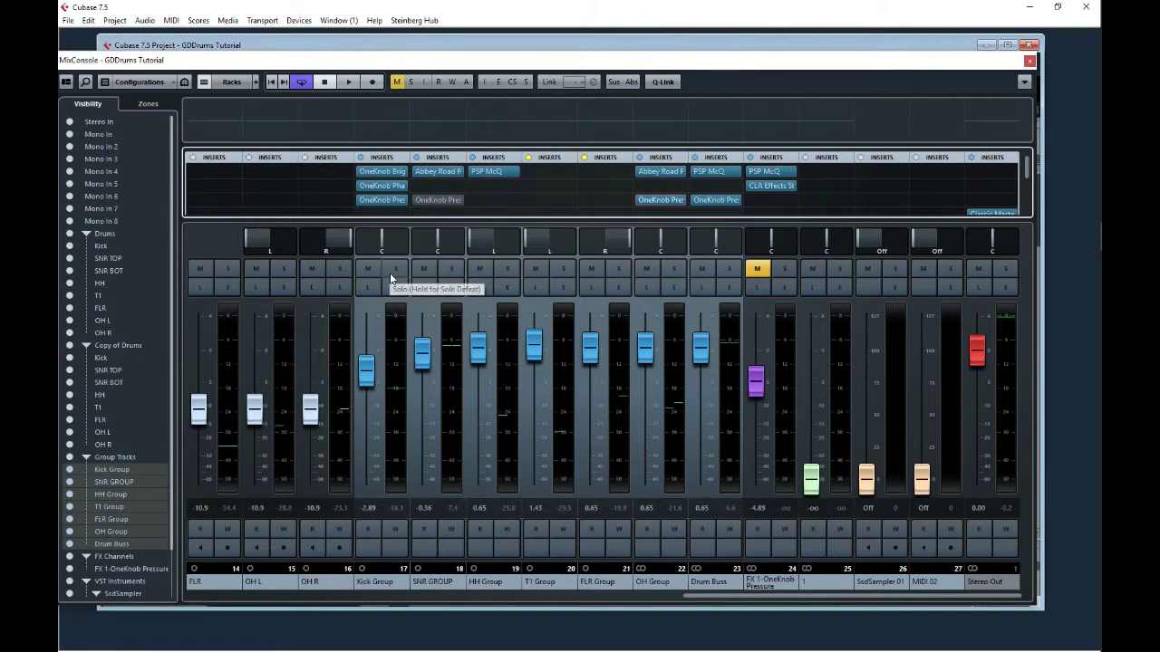
click(396, 270)
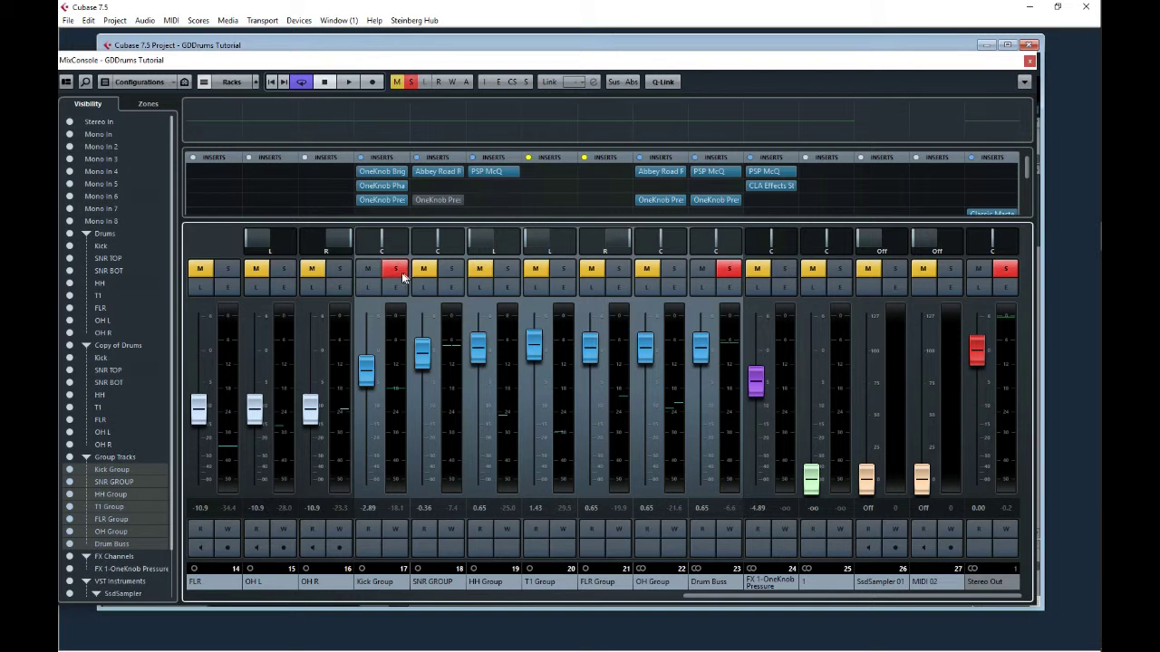
click(400, 270)
click(1030, 61)
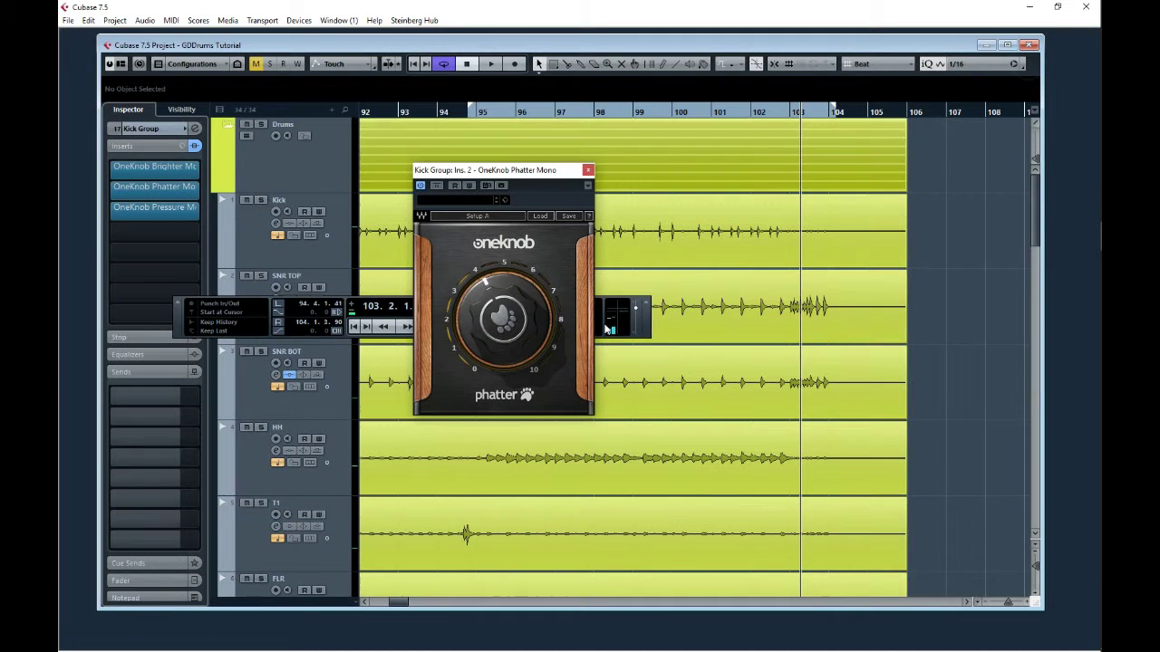
Close the OneKnob Phatter window, put the cursor near bar 96, and select the Kick track.
click(588, 169)
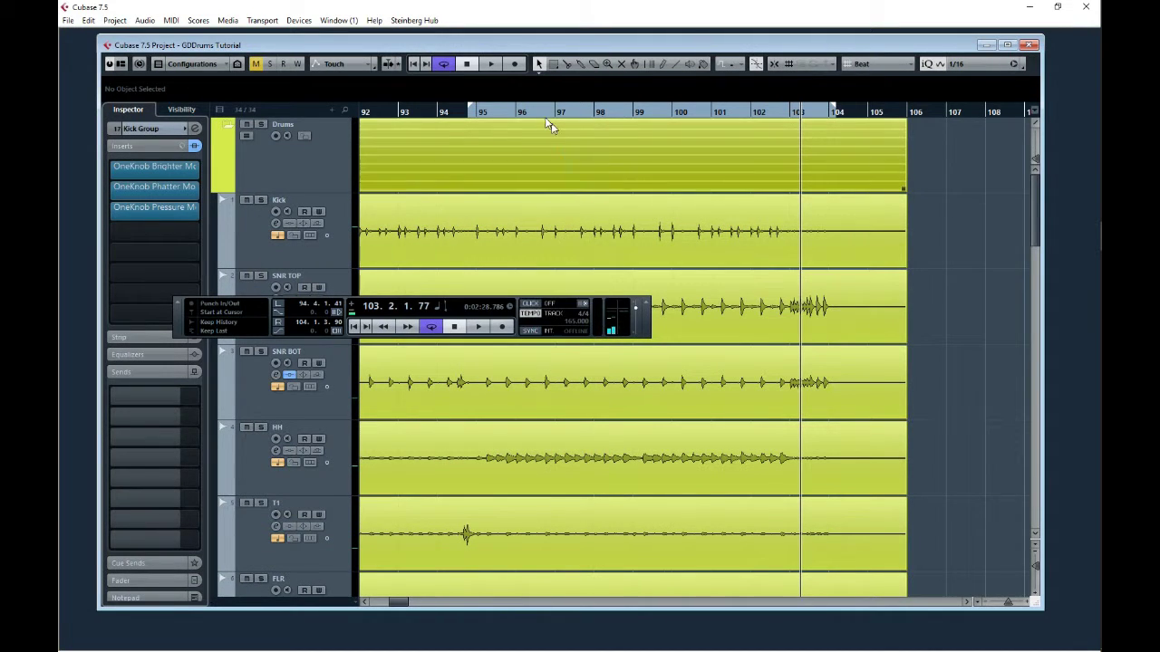
click(543, 116)
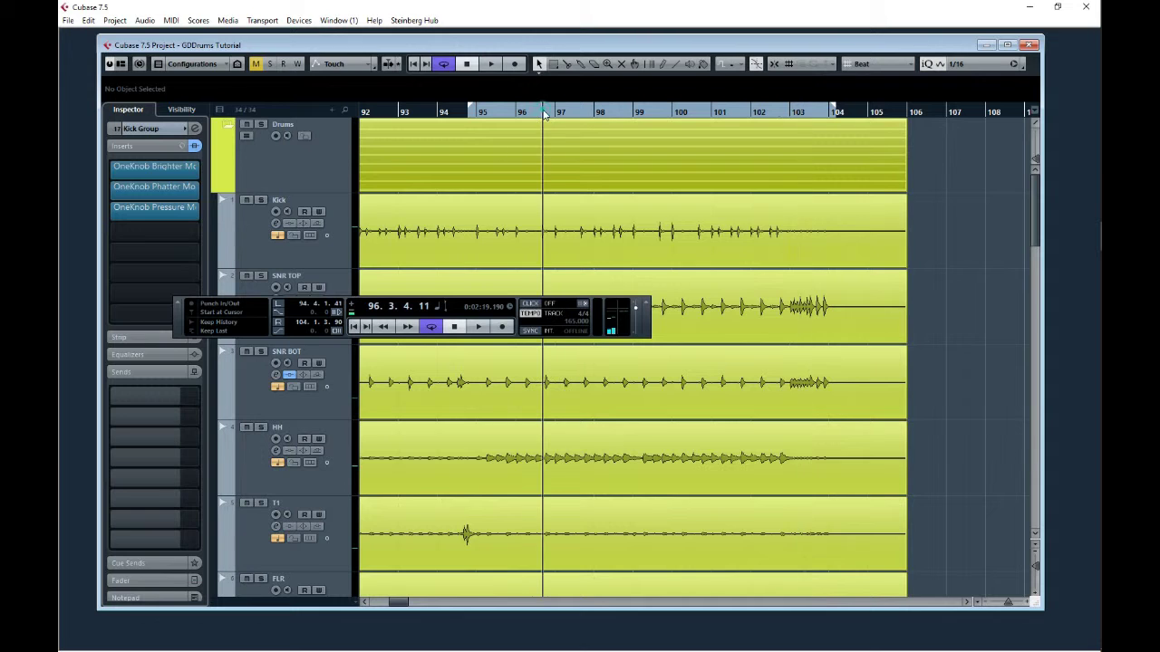
click(349, 252)
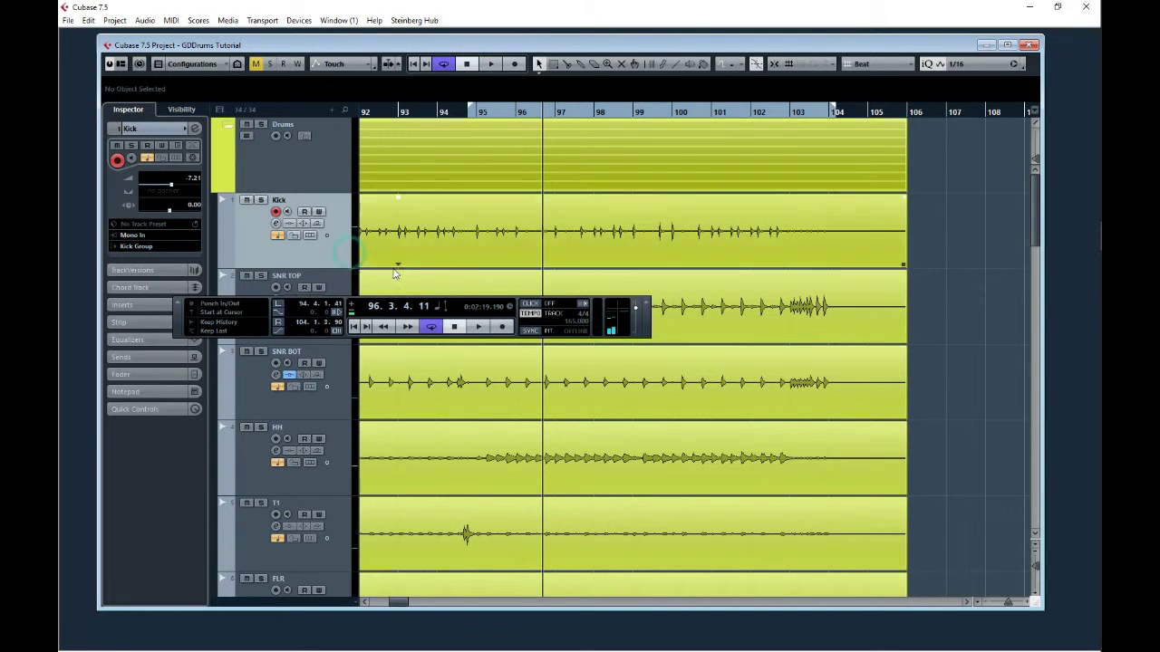
Open Kick_24 in the Sample Editor and tune the hitpoint threshold to mark every kick hit.
double_click(635, 241)
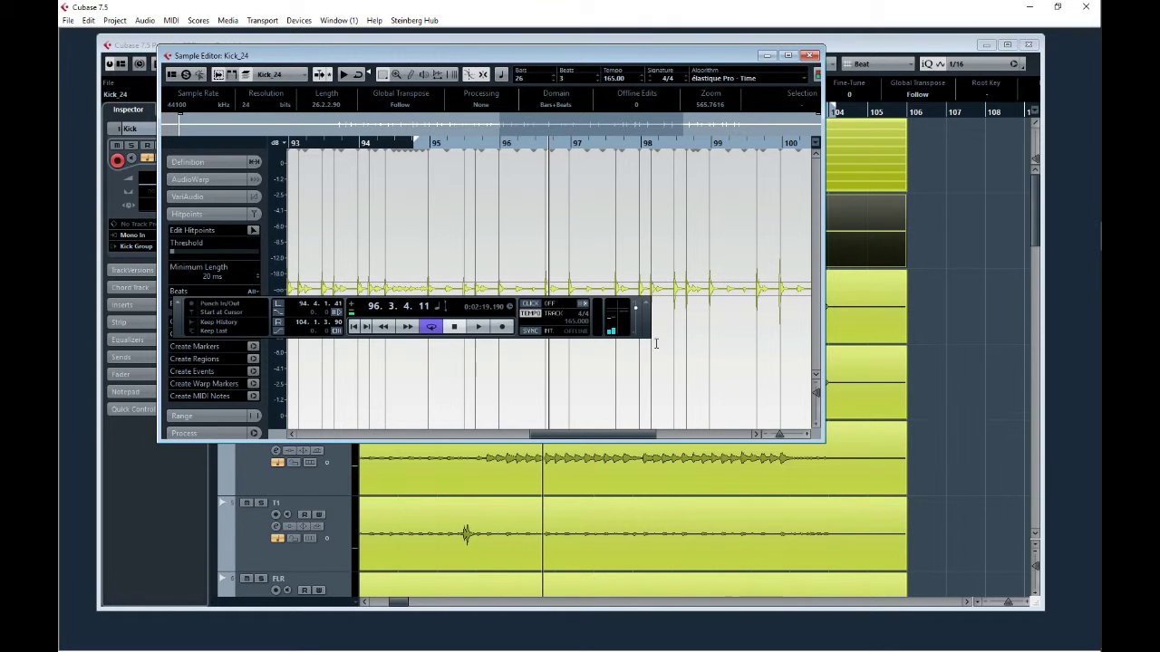
drag(646, 326, 667, 525)
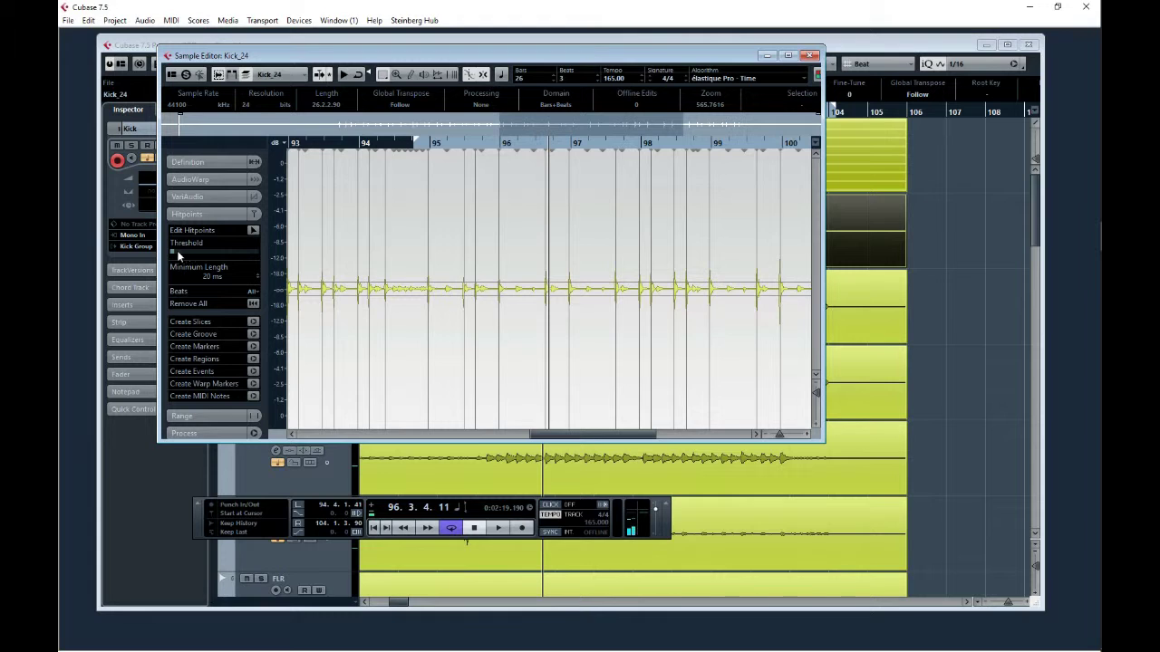
drag(179, 256, 171, 255)
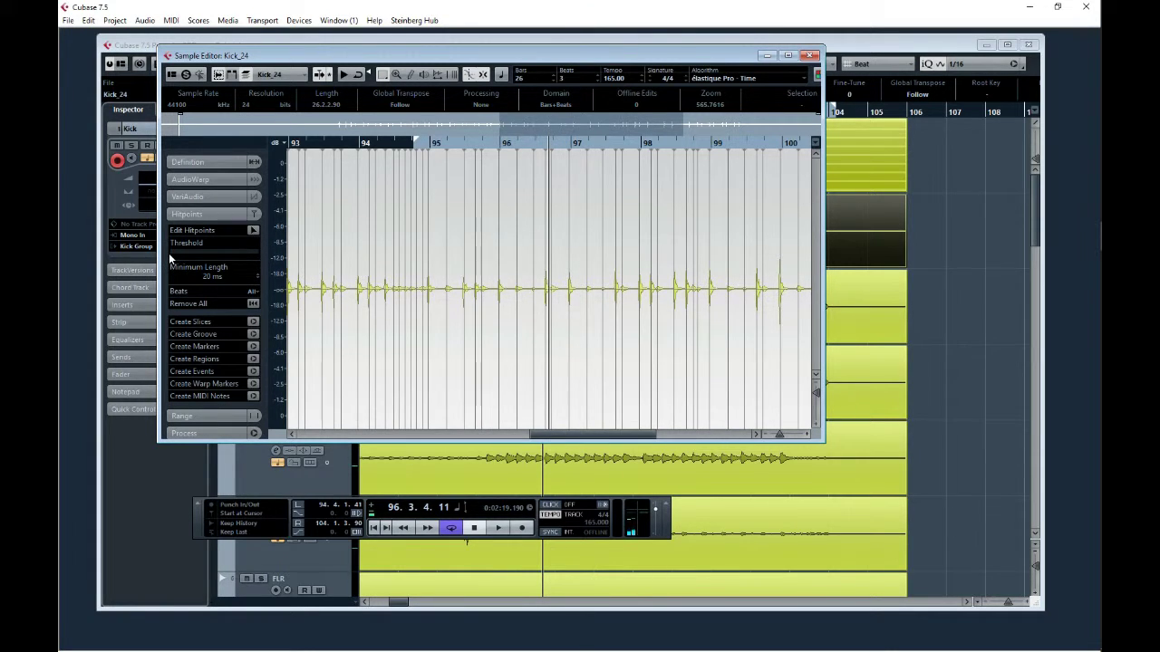
key(g)
key(g)
key(g)
key(g)
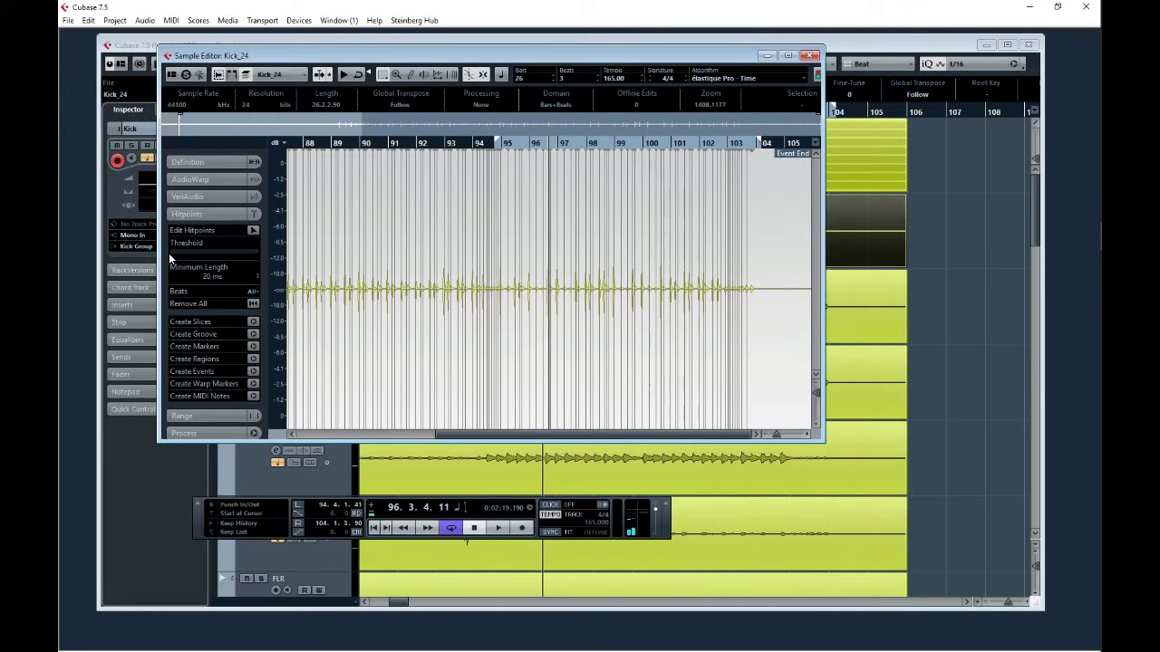
drag(172, 254, 177, 257)
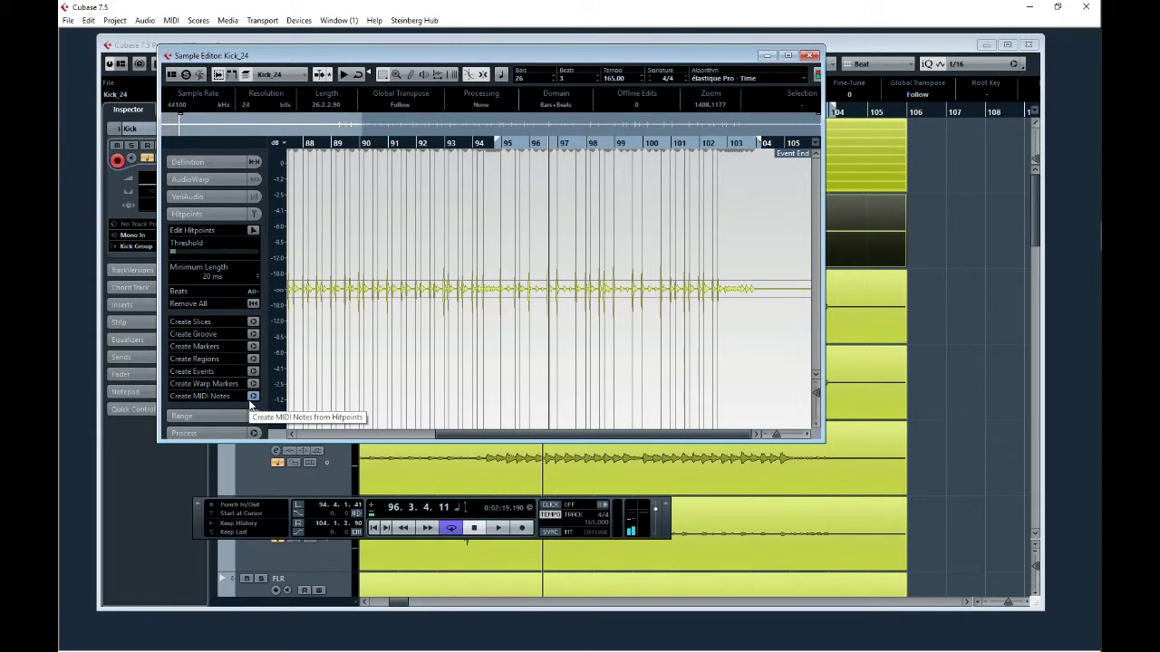
Review the Create MIDI Notes options with pitch D1, then cancel without converting.
click(252, 398)
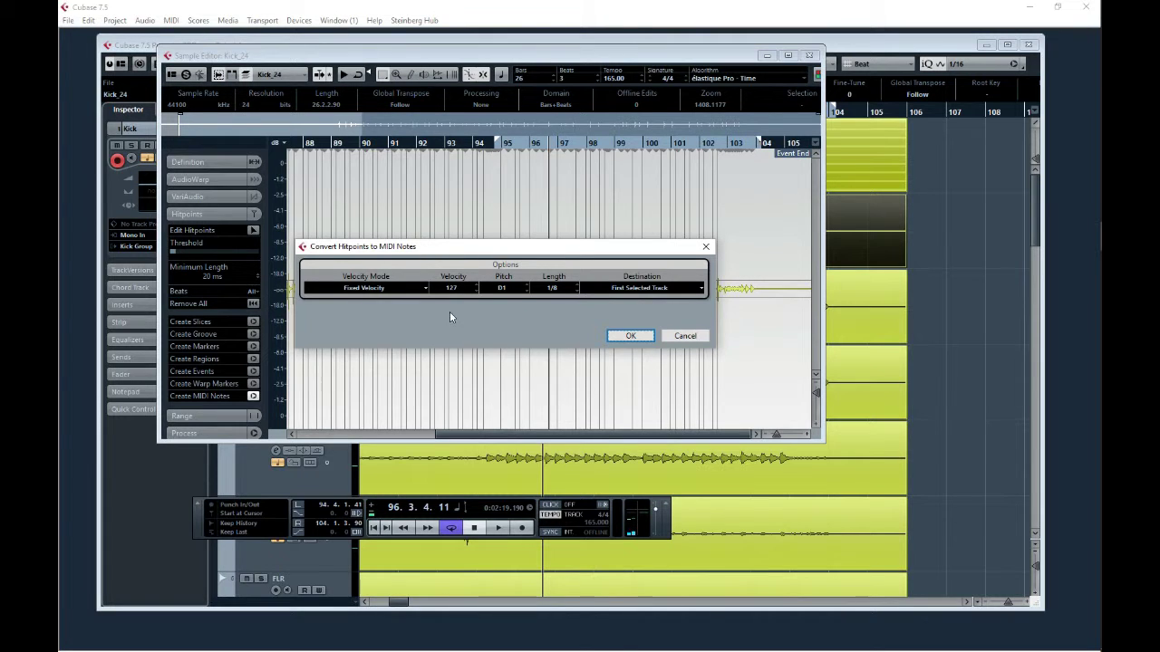
click(510, 291)
click(691, 336)
Close the Sample Editor, view the SSD kit on SsdSampler 01, and bring up the MixConsole.
click(809, 56)
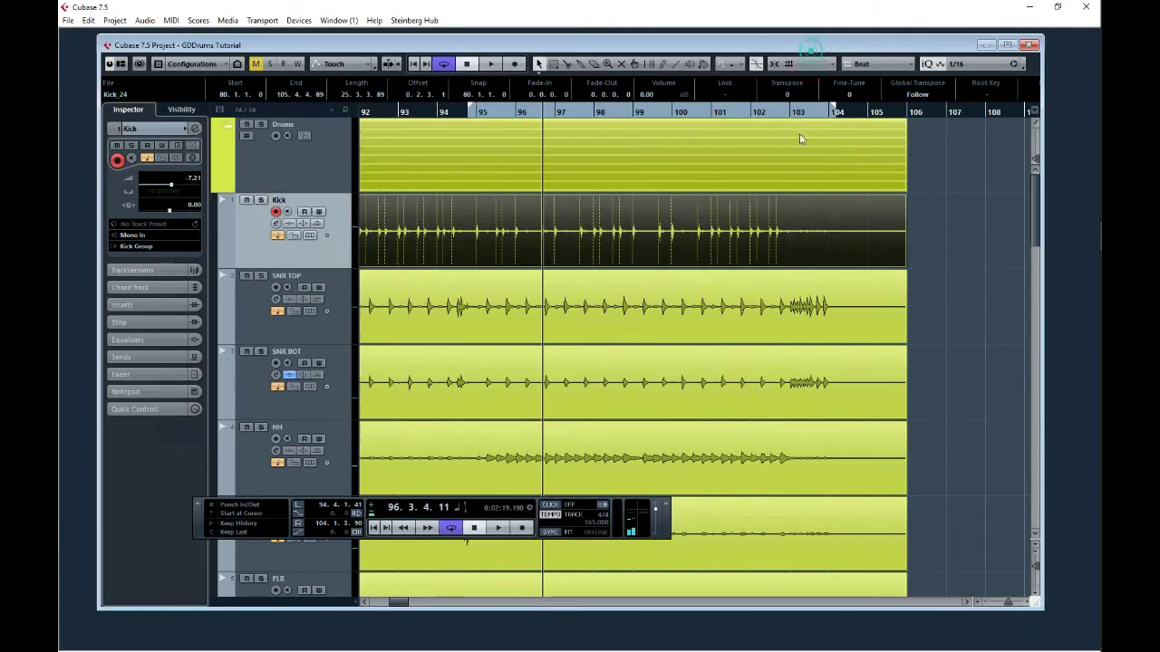
scroll(611, 362, down, 15)
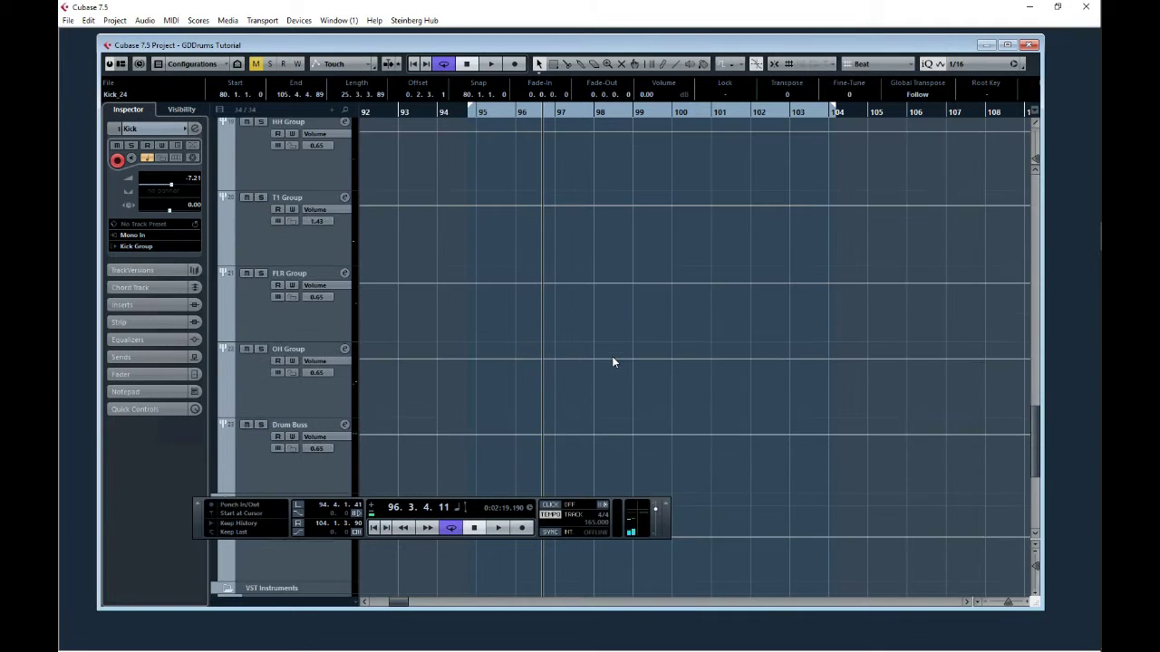
scroll(612, 359, down, 5)
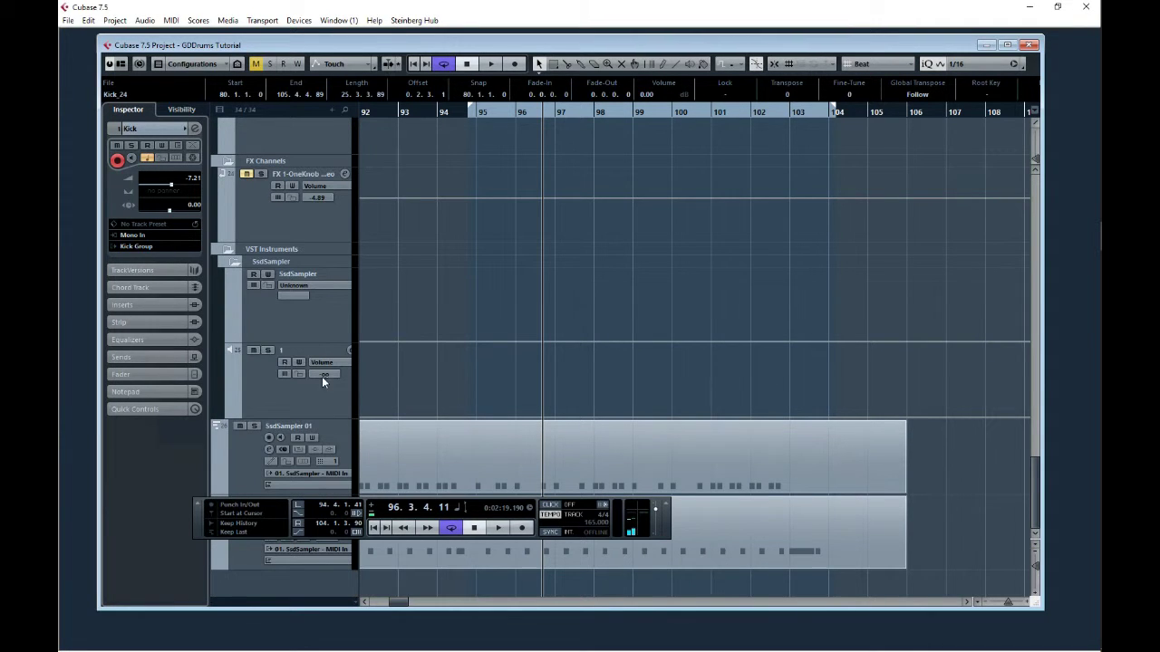
click(340, 443)
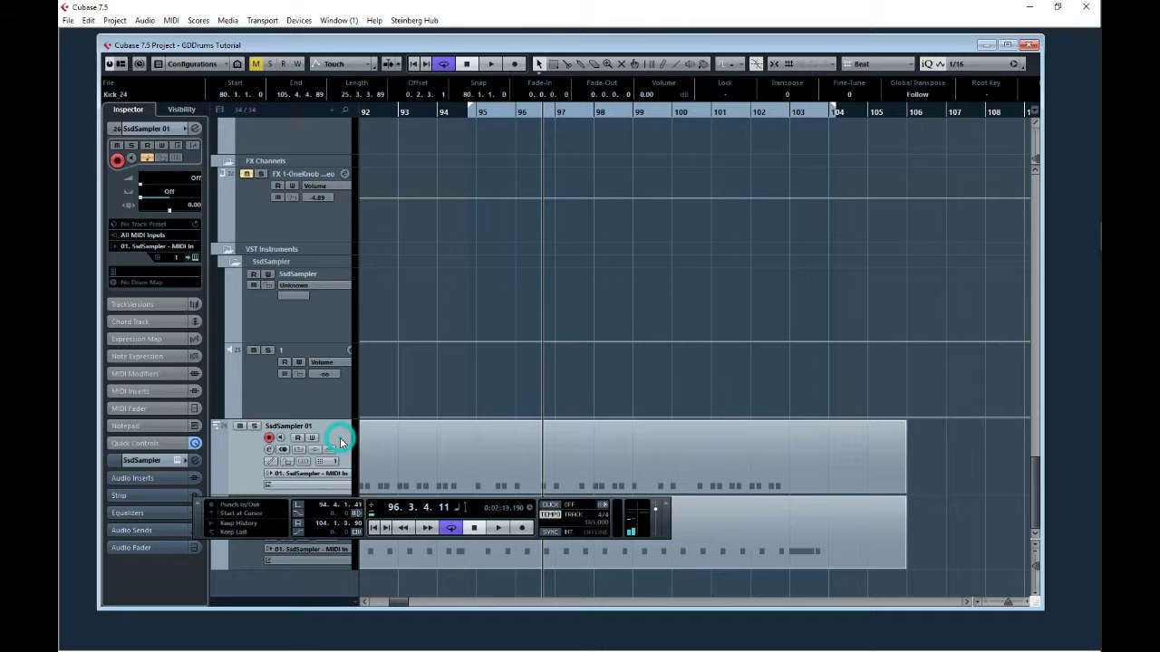
click(194, 257)
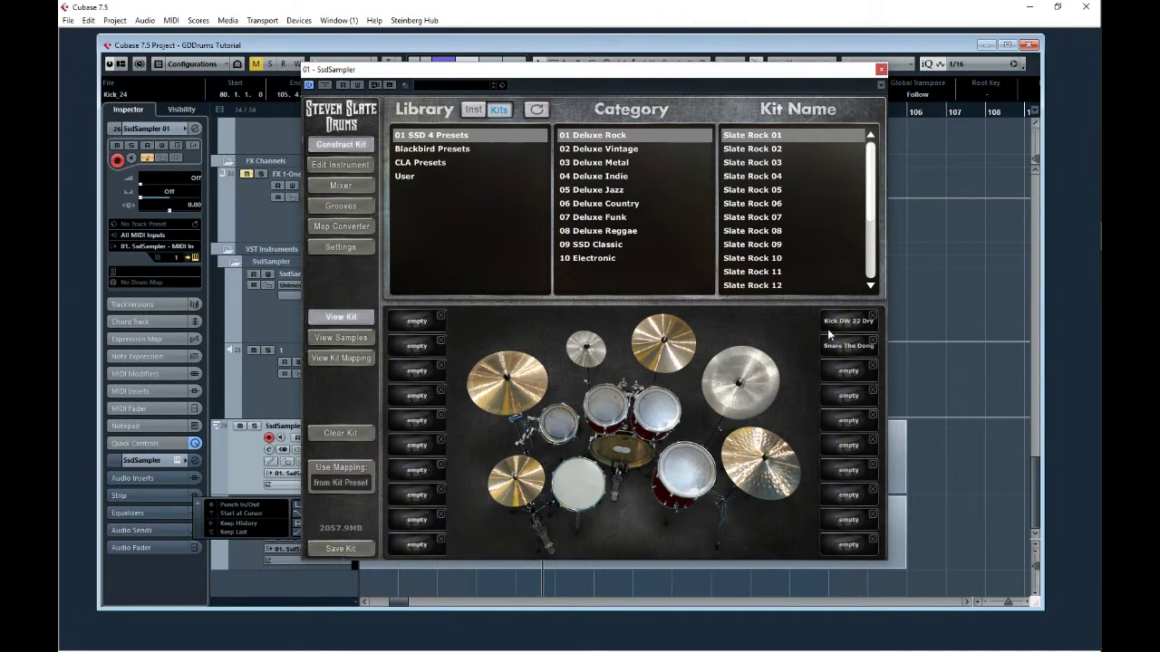
click(880, 70)
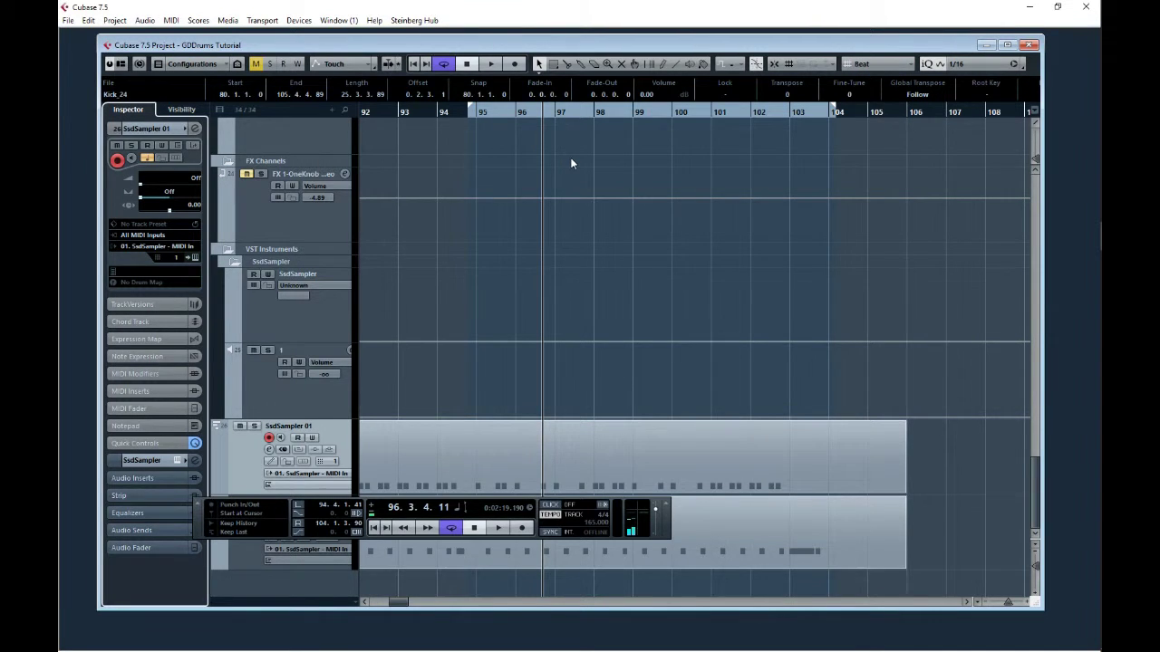
key(F3)
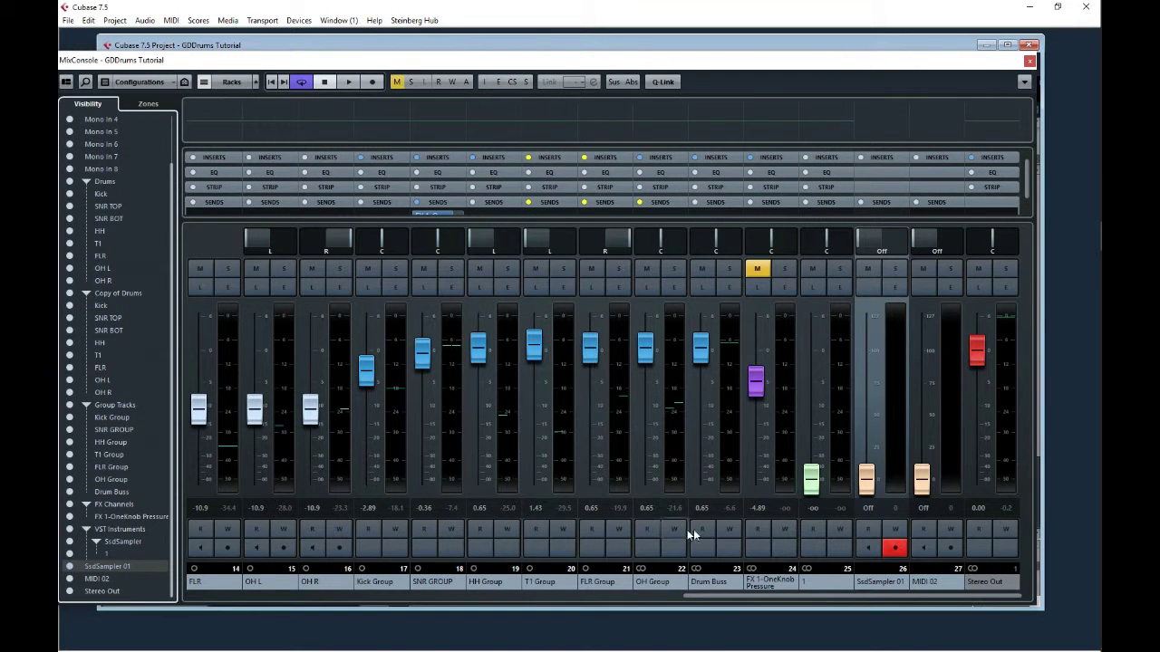
Click in the MixConsole rack section around the SNR GROUP channel's inserts.
click(439, 157)
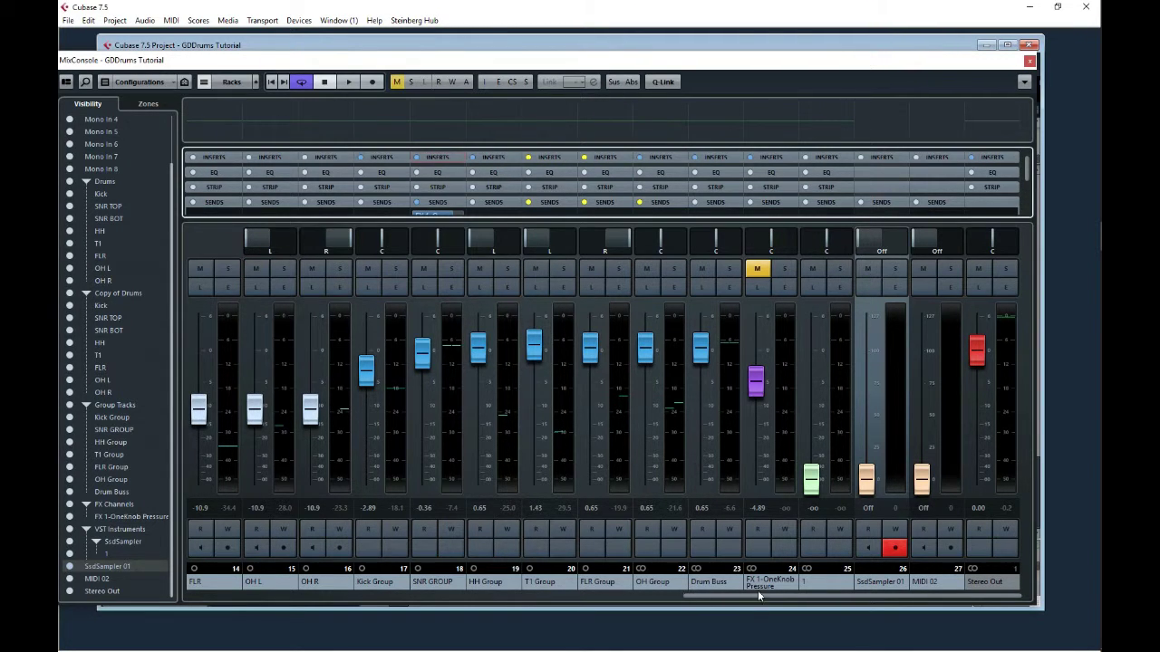
click(438, 156)
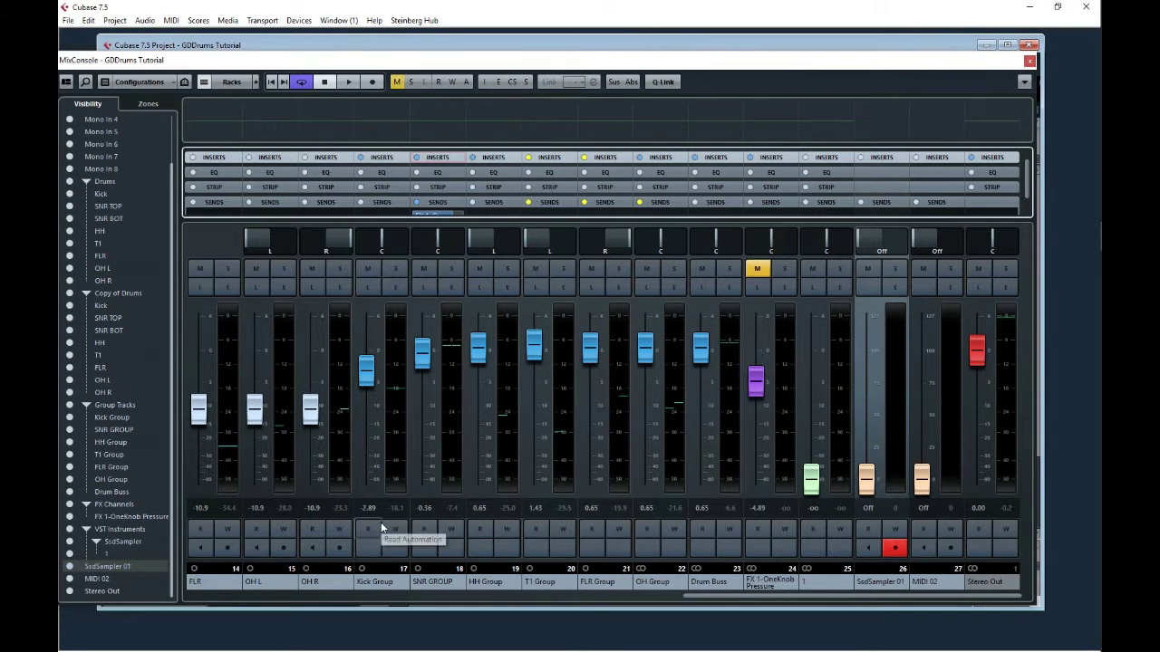
click(359, 157)
click(375, 157)
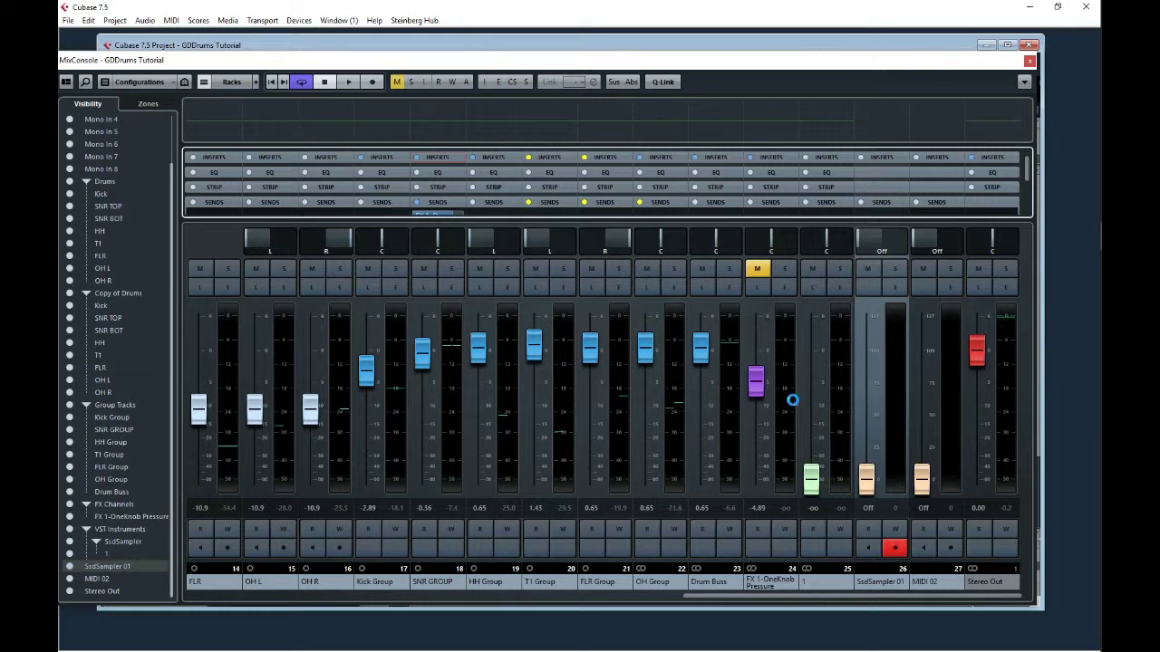
During playback, raise channel 1's fader from -25.8 dB to about -21.9 dB.
key(space)
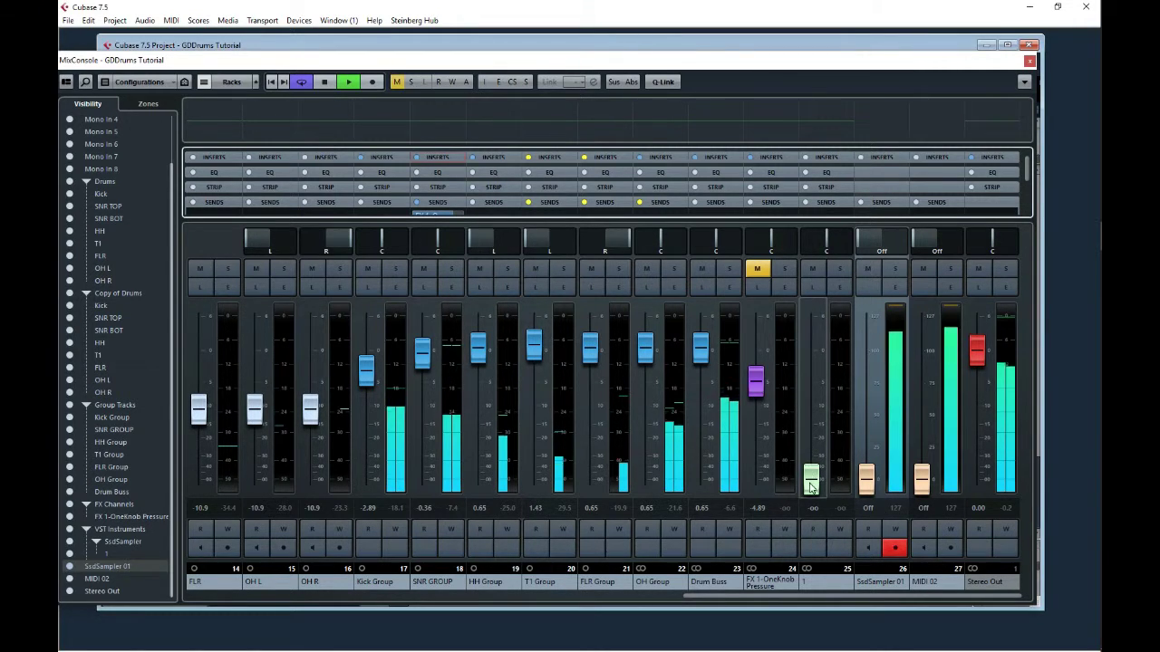
mouse_move(811, 477)
mouse_down()
mouse_move(817, 433)
mouse_move(814, 458)
mouse_up()
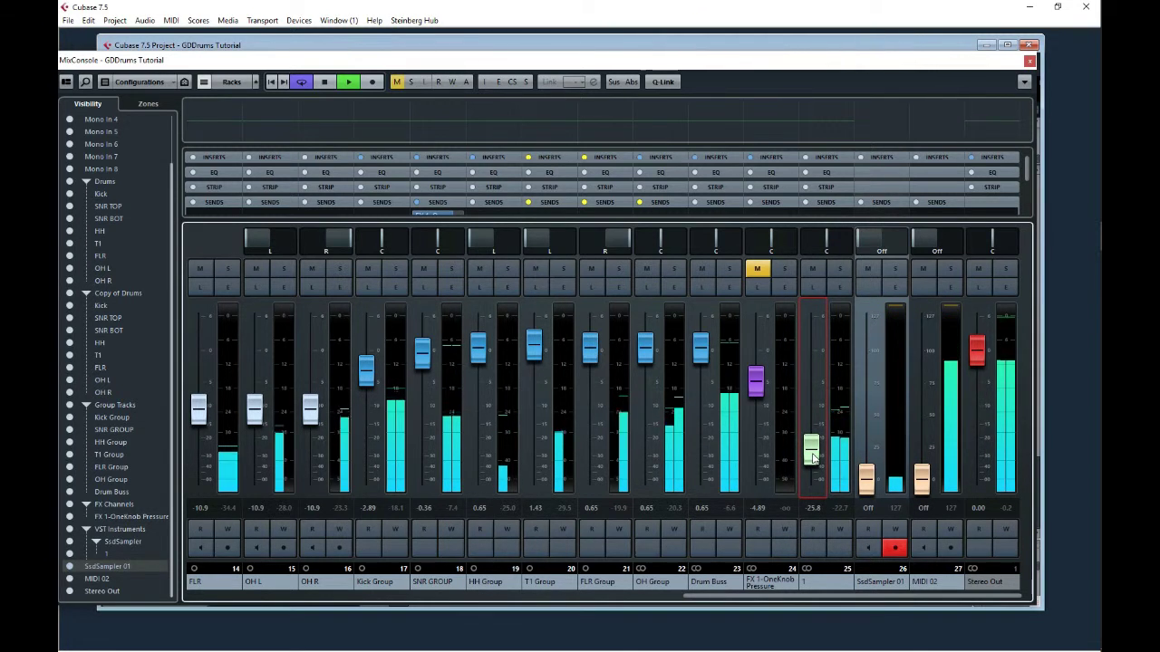
key(space)
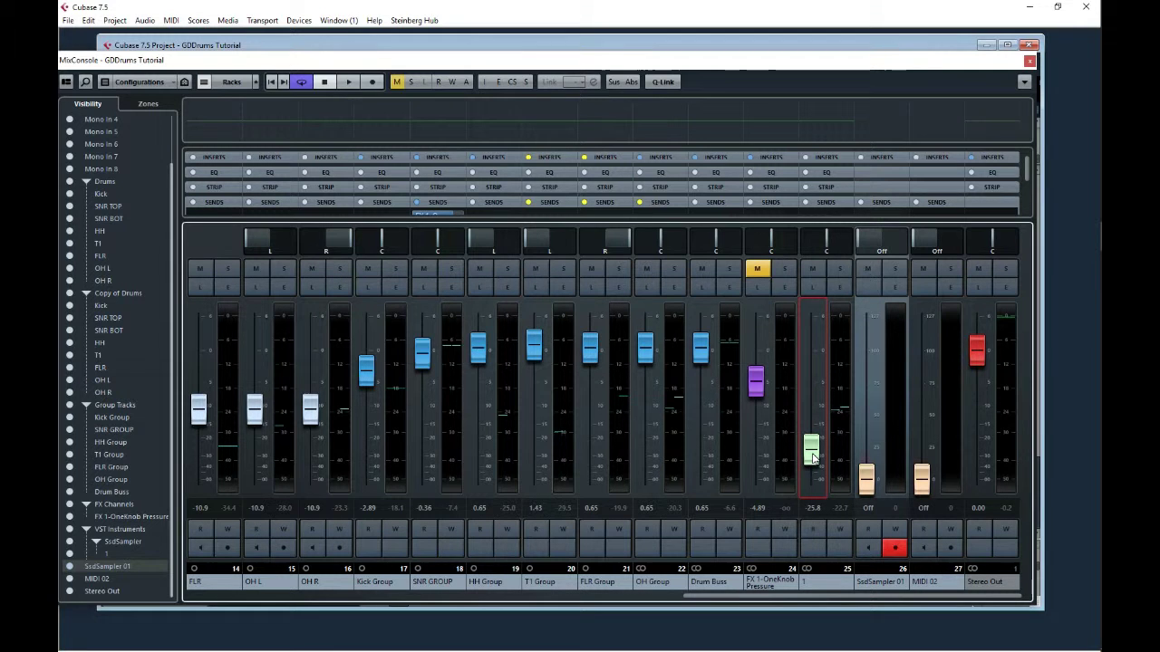
key(space)
click(812, 453)
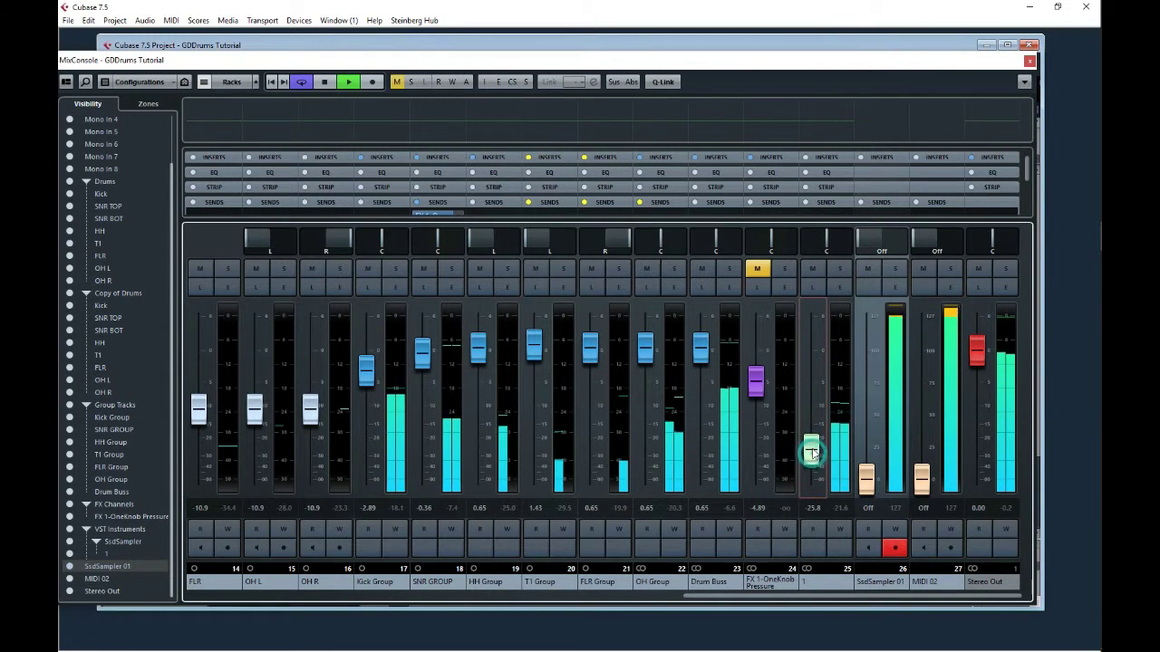
mouse_move(812, 453)
mouse_down()
mouse_move(812, 433)
mouse_move(814, 451)
mouse_up()
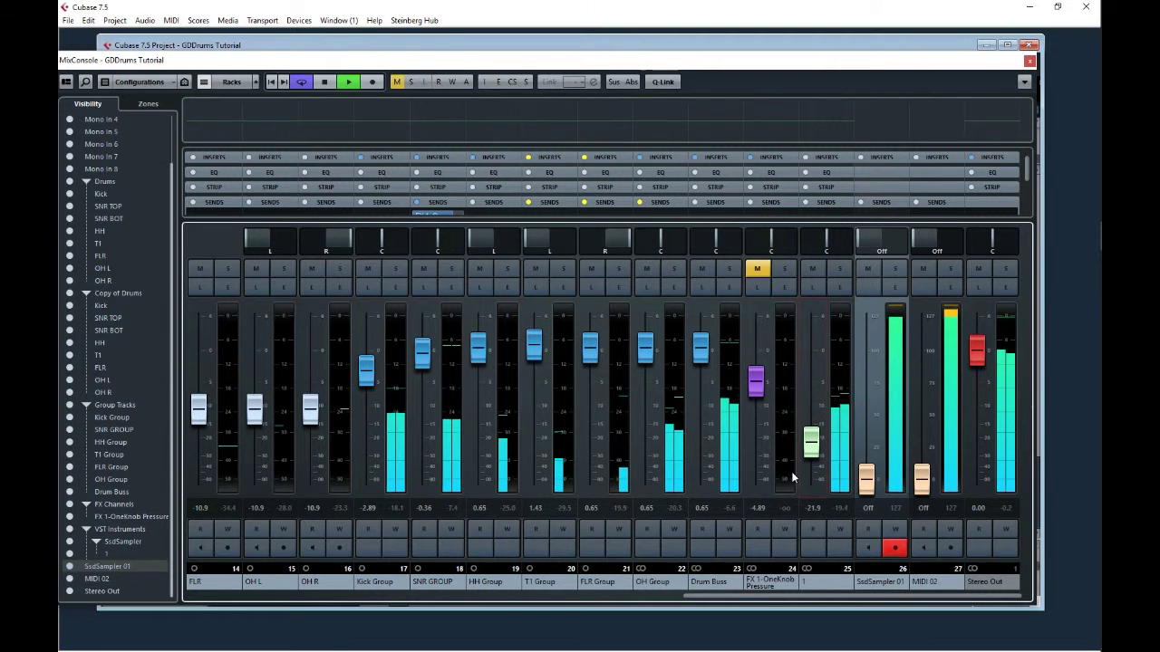
key(space)
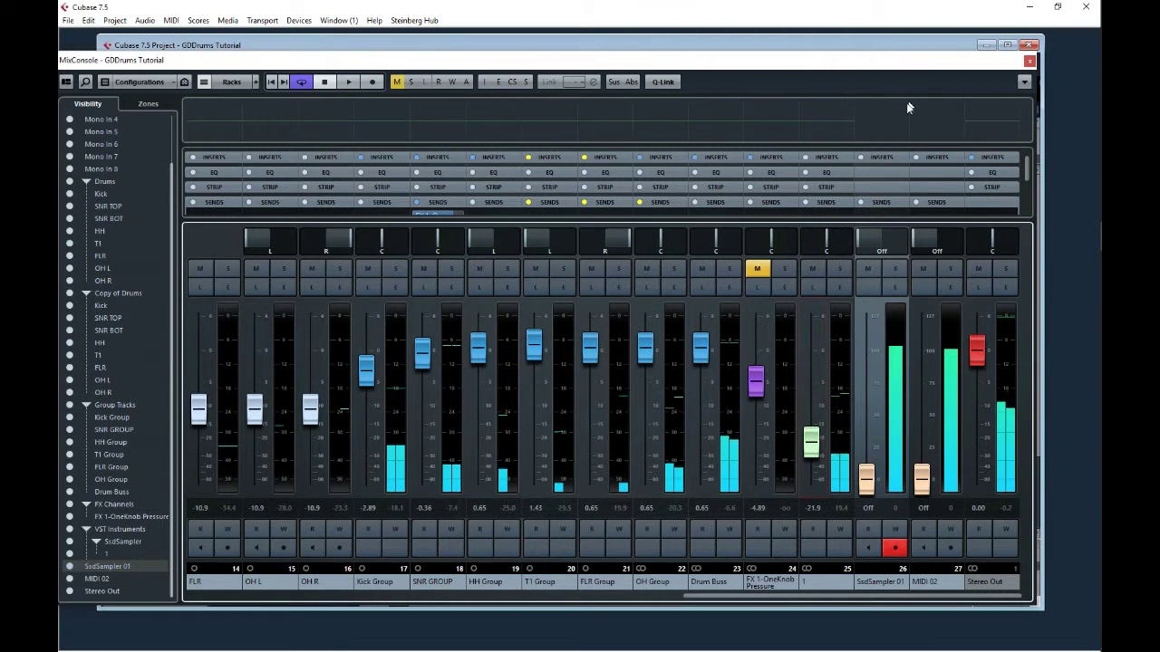
Close the mixer, open Steven Slate Drums, and load Chucky Rock from 09 SSD Classic.
click(1030, 60)
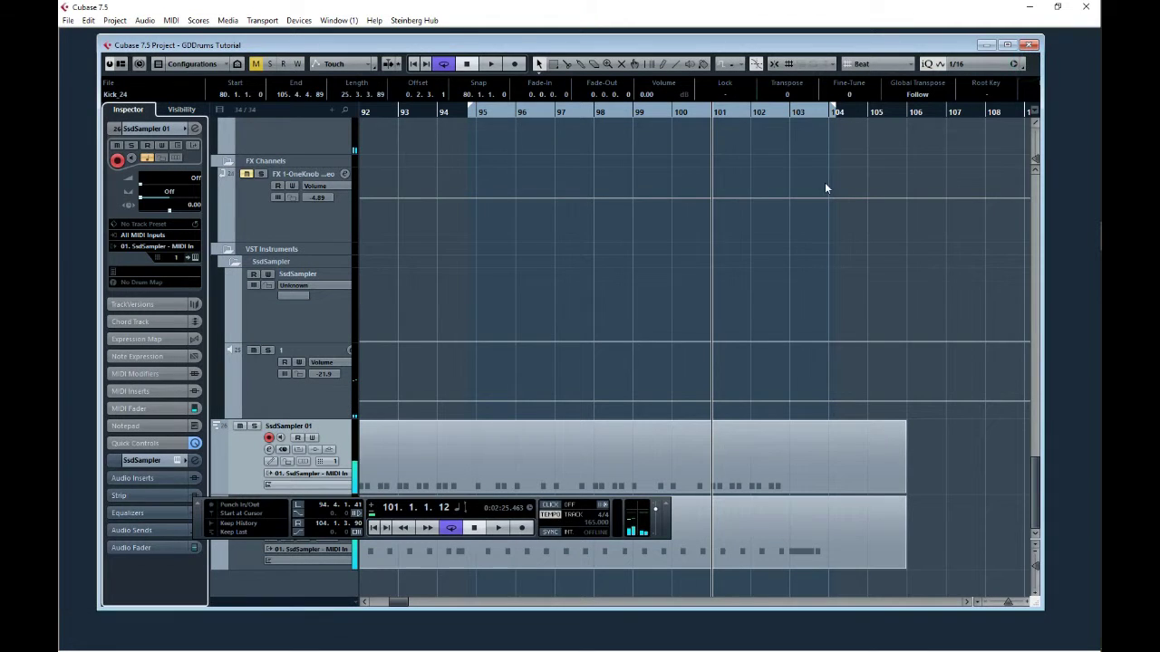
click(194, 258)
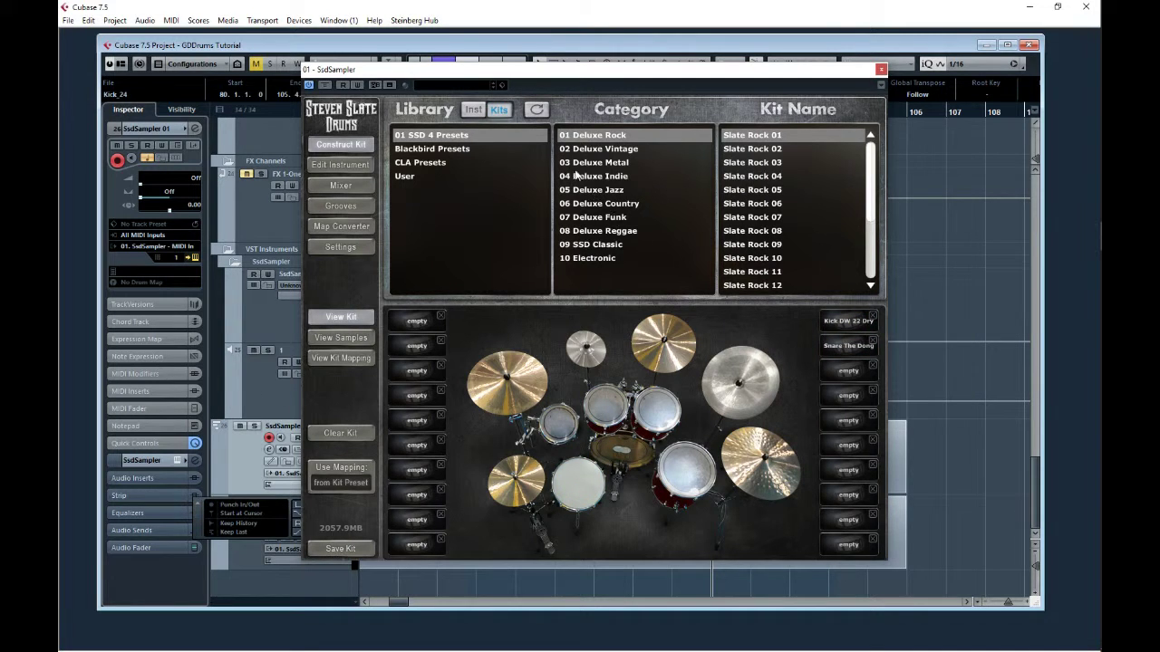
click(612, 244)
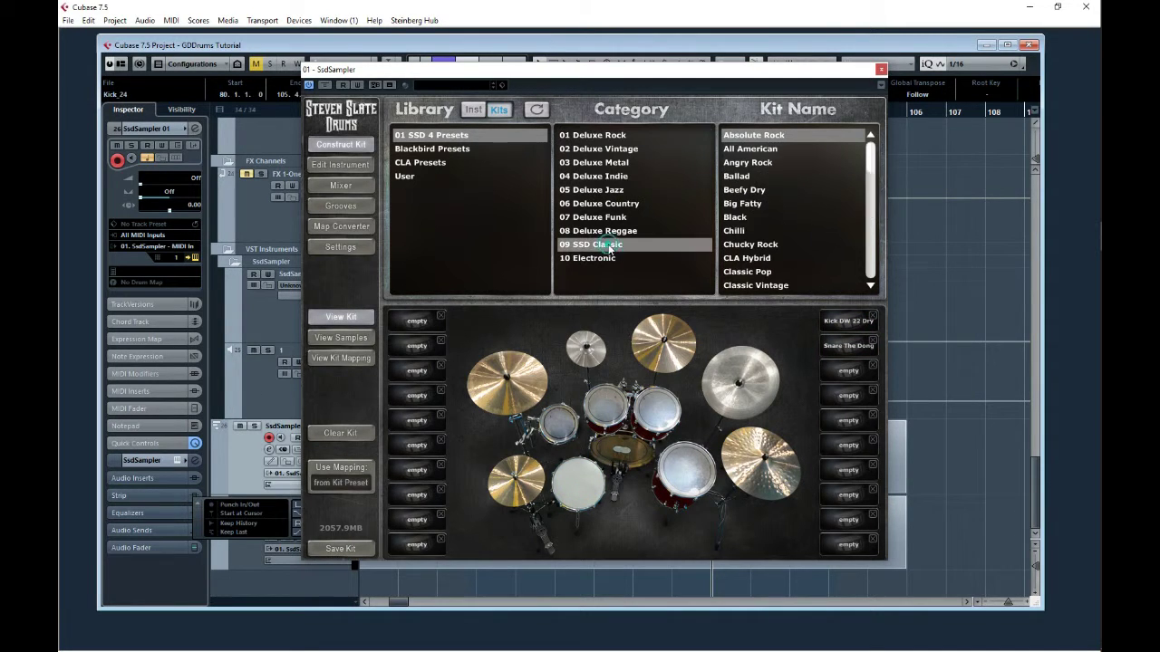
click(763, 245)
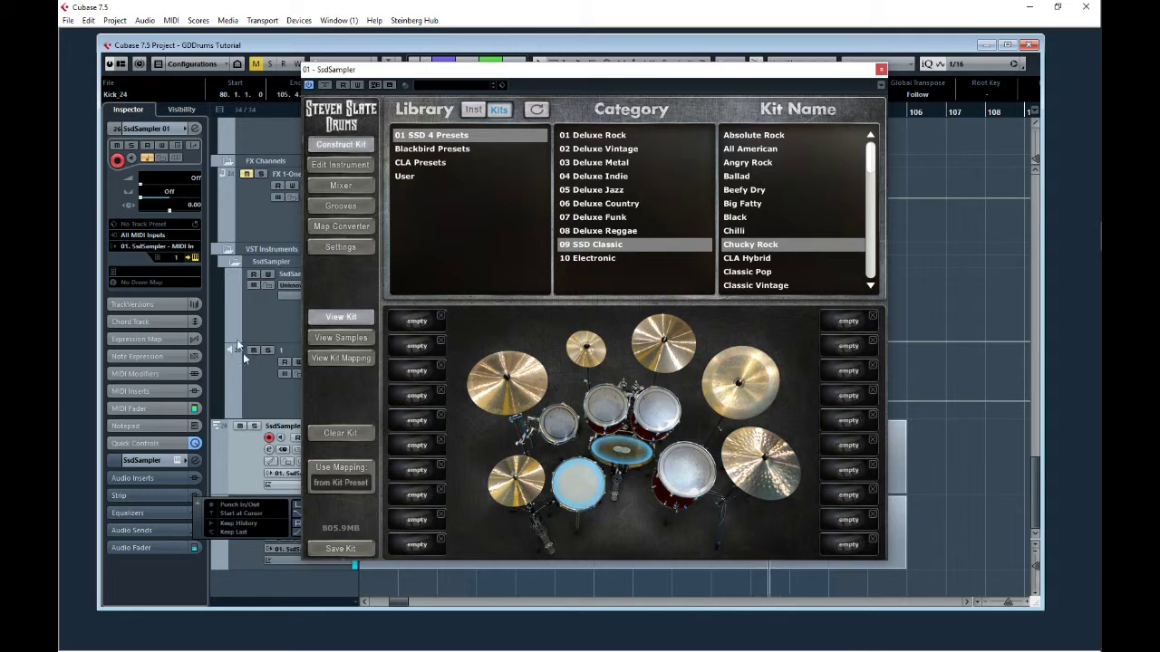
Switch to the Never kit further down the Kit Name list.
scroll(827, 240, down, 2)
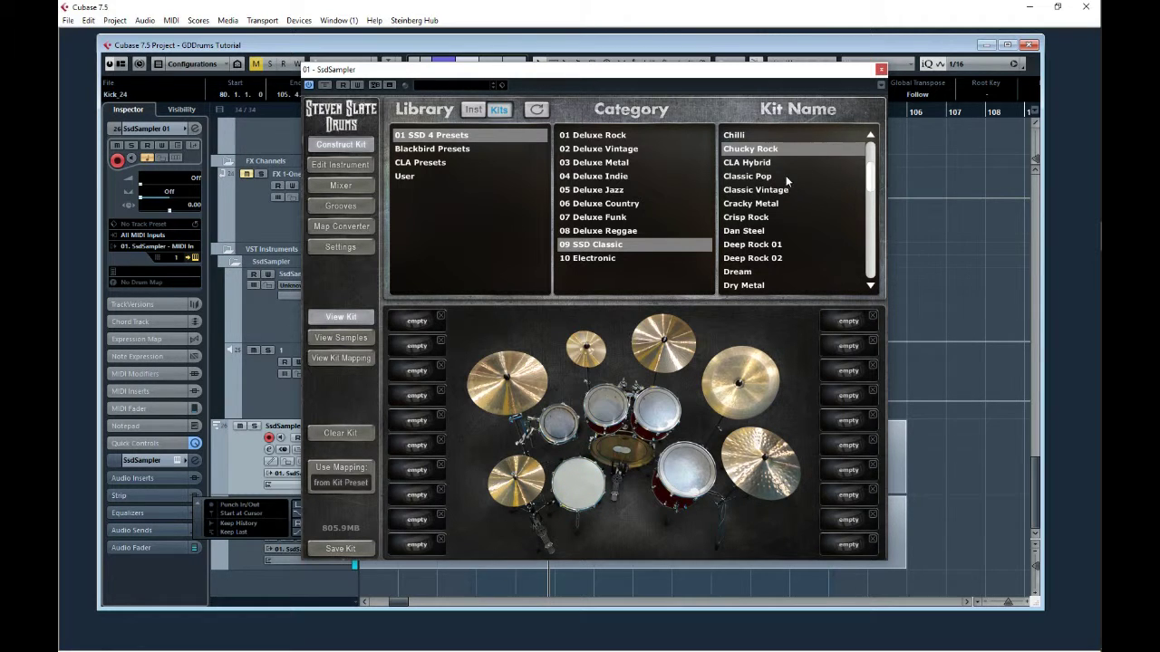
scroll(785, 174, down, 3)
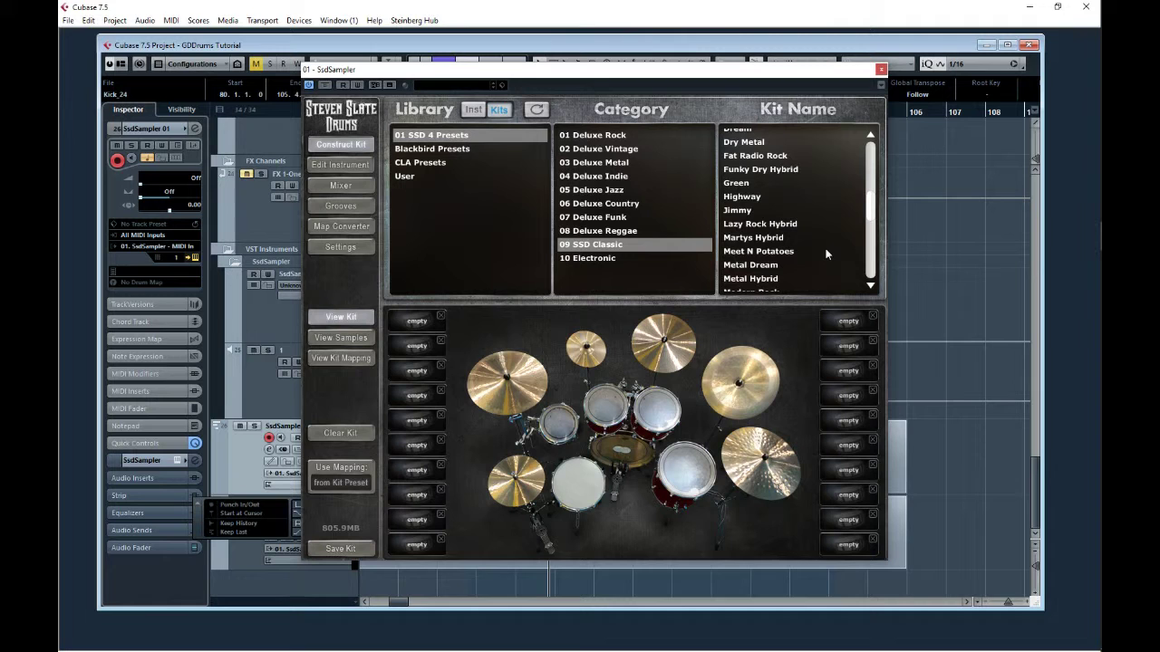
scroll(776, 209, down, 2)
click(780, 223)
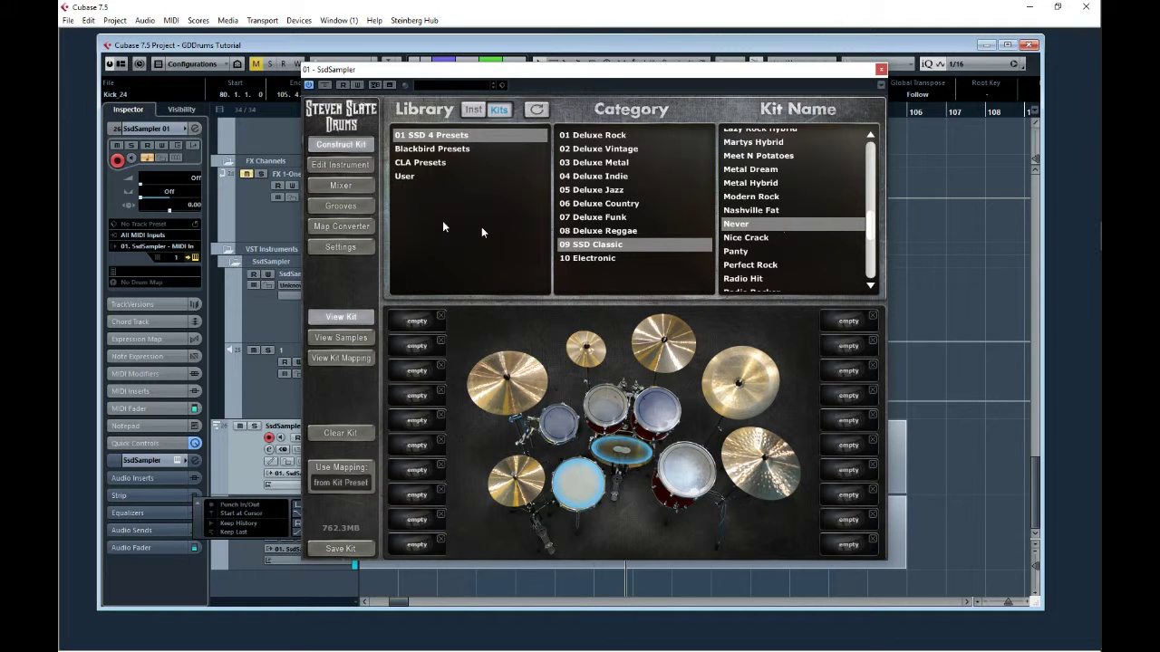
Raise channel 1 to -14.3 dB in the MixConsole, stop playback, and return to the sampler.
key(F3)
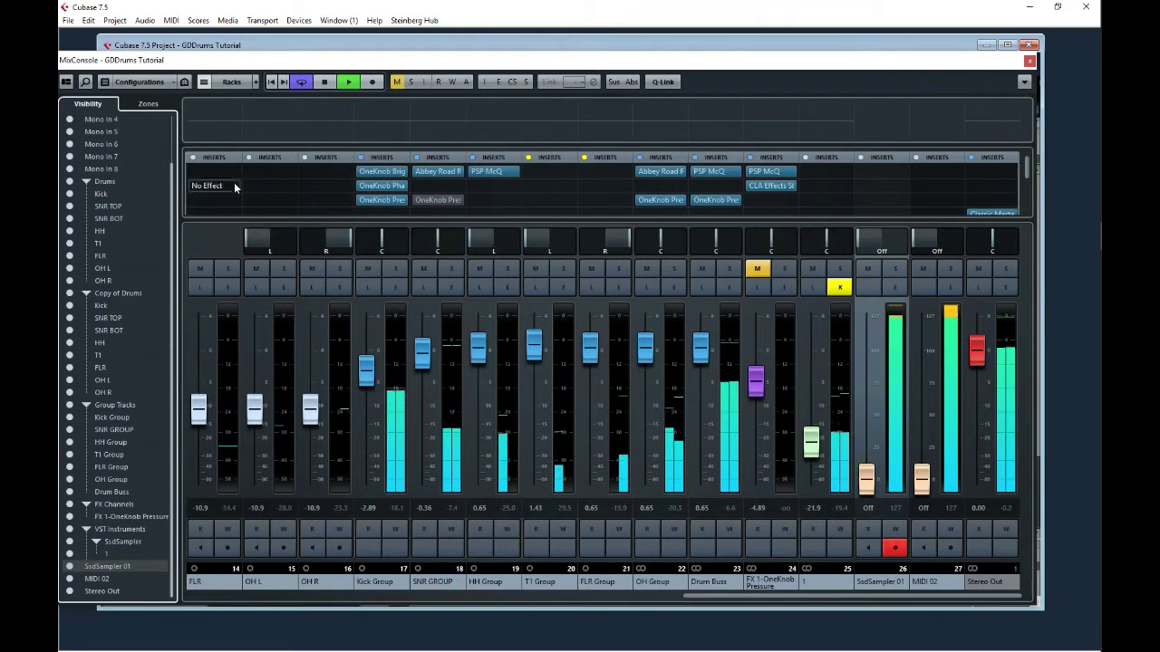
drag(811, 442, 816, 430)
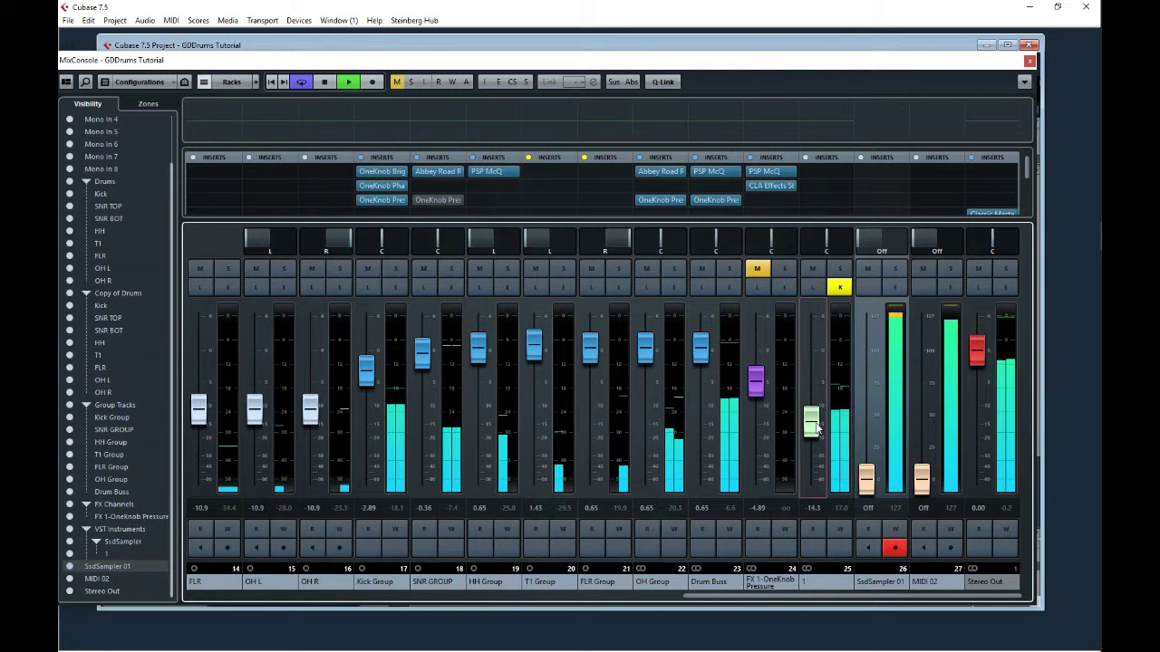
key(space)
key(F3)
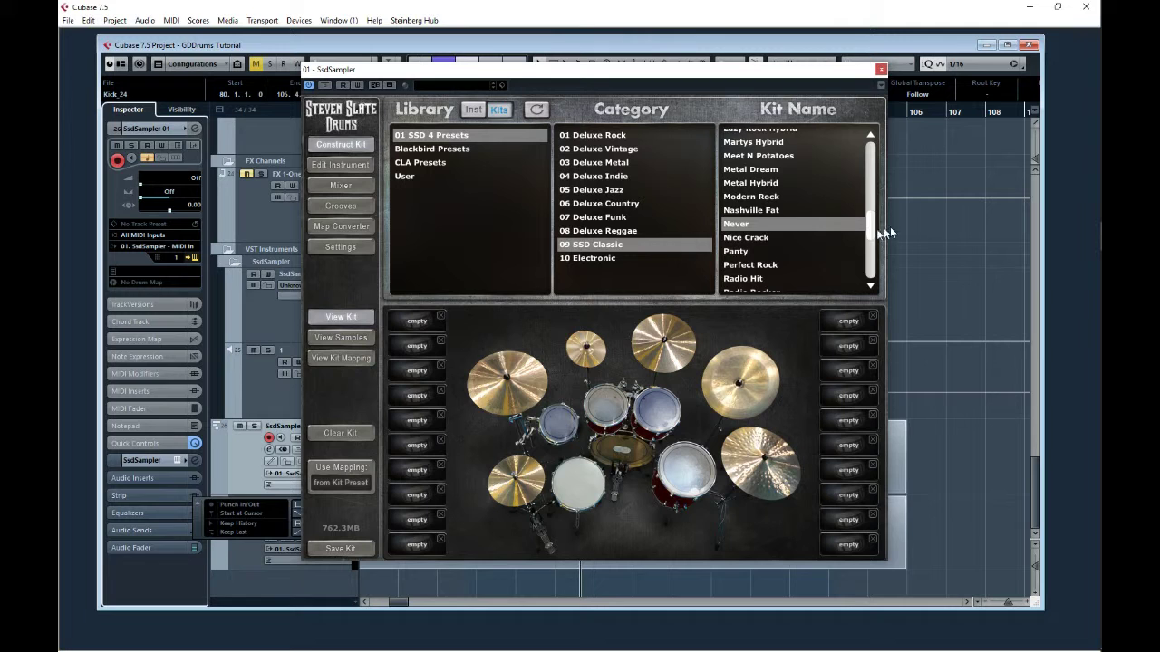
Load the Tonedef kit and start playback to audition it.
scroll(751, 251, down, 3)
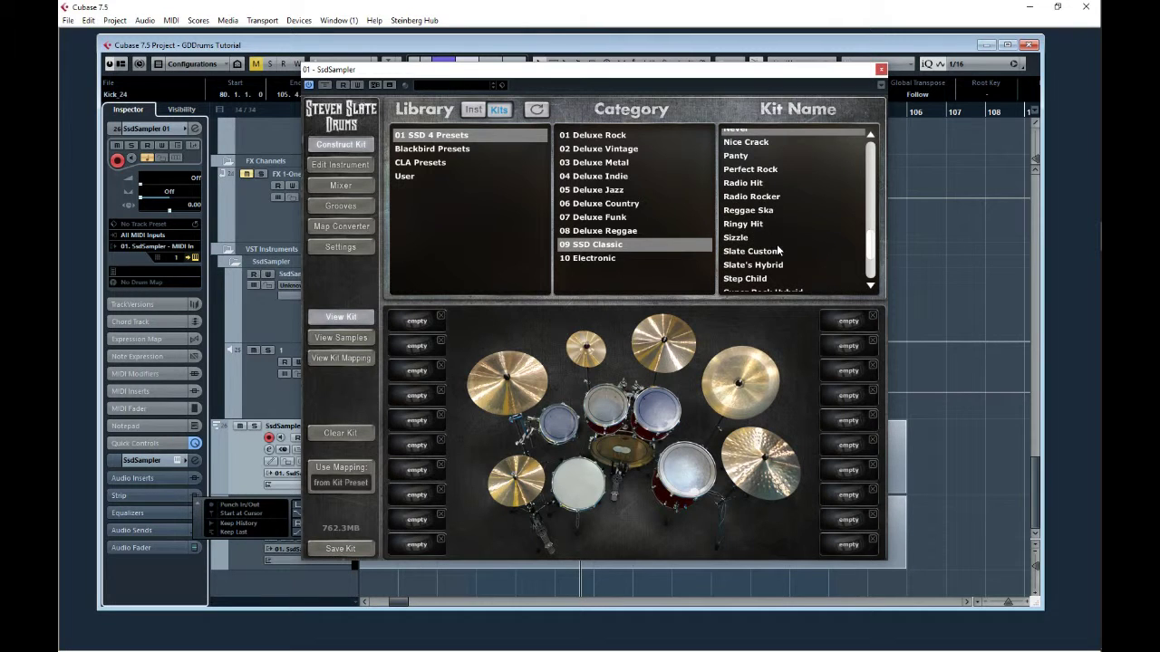
scroll(777, 251, down, 3)
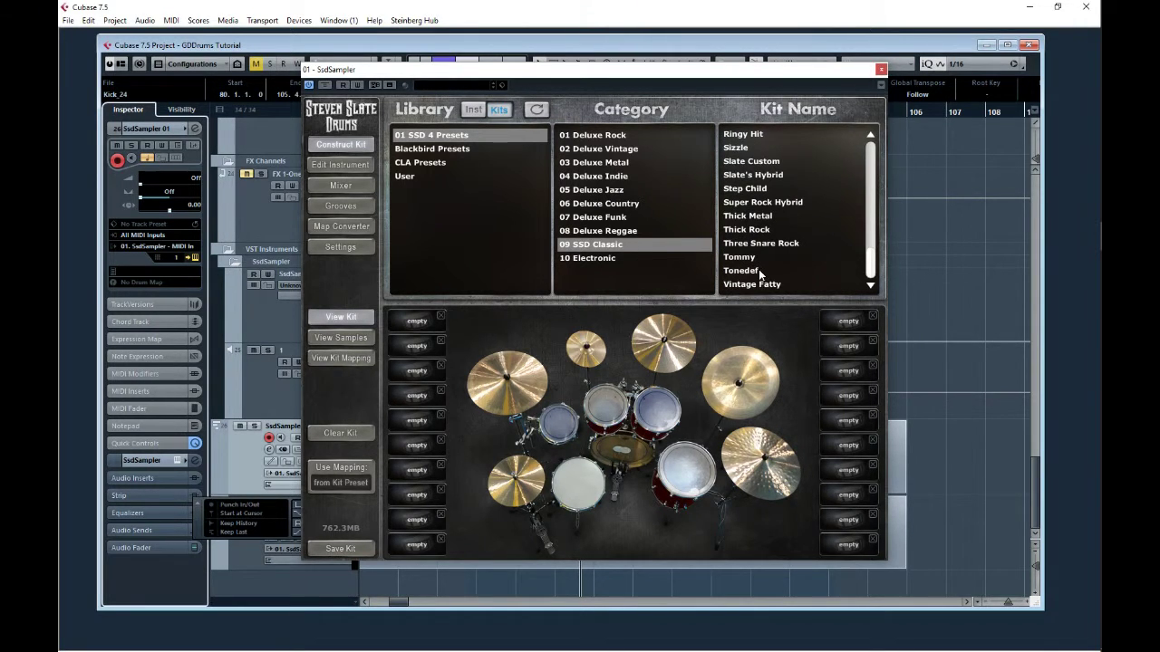
click(759, 270)
double_click(758, 270)
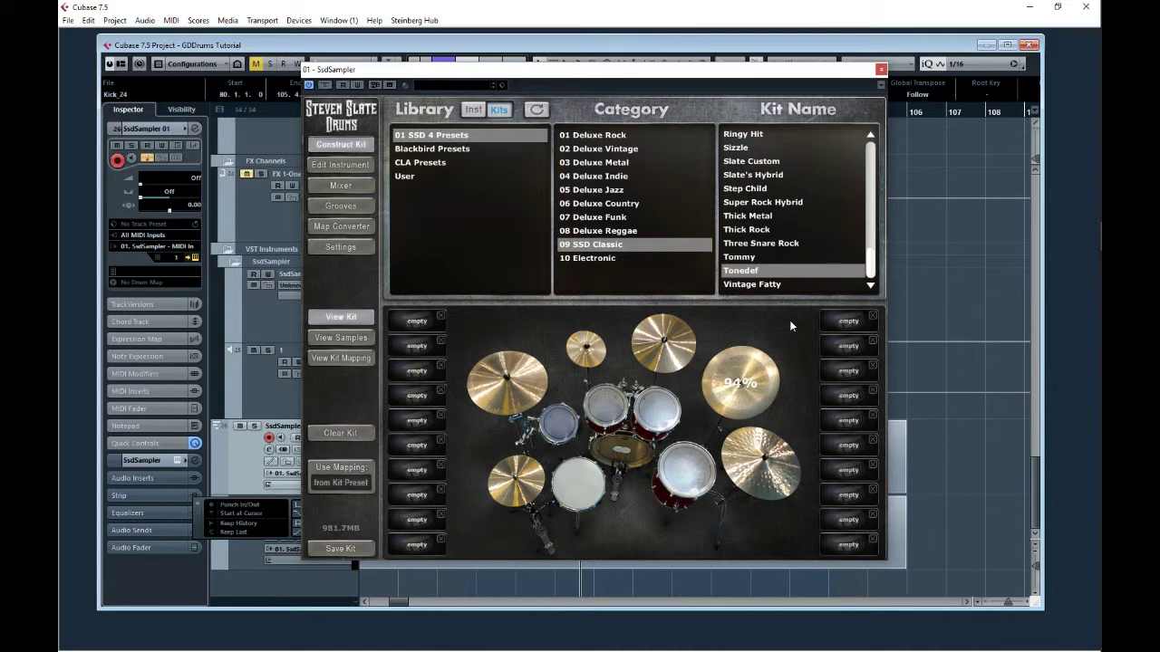
key(space)
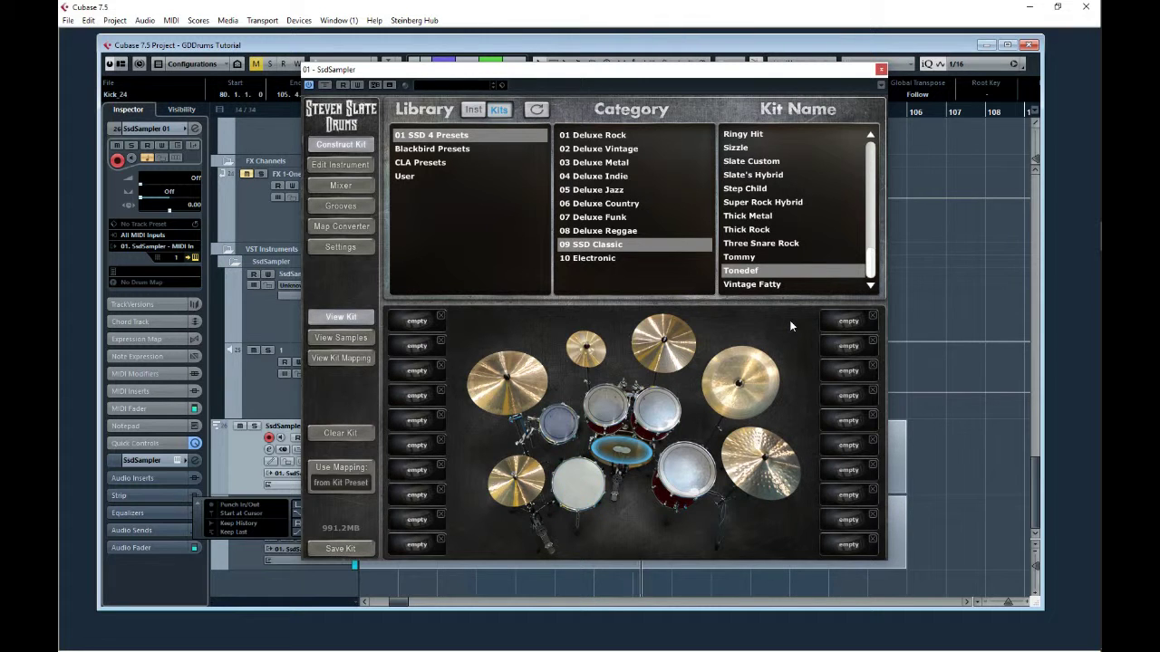
Pull channel 1 down from -14.3 dB to -20.8 dB, then stop playback.
key(F3)
drag(811, 420, 812, 457)
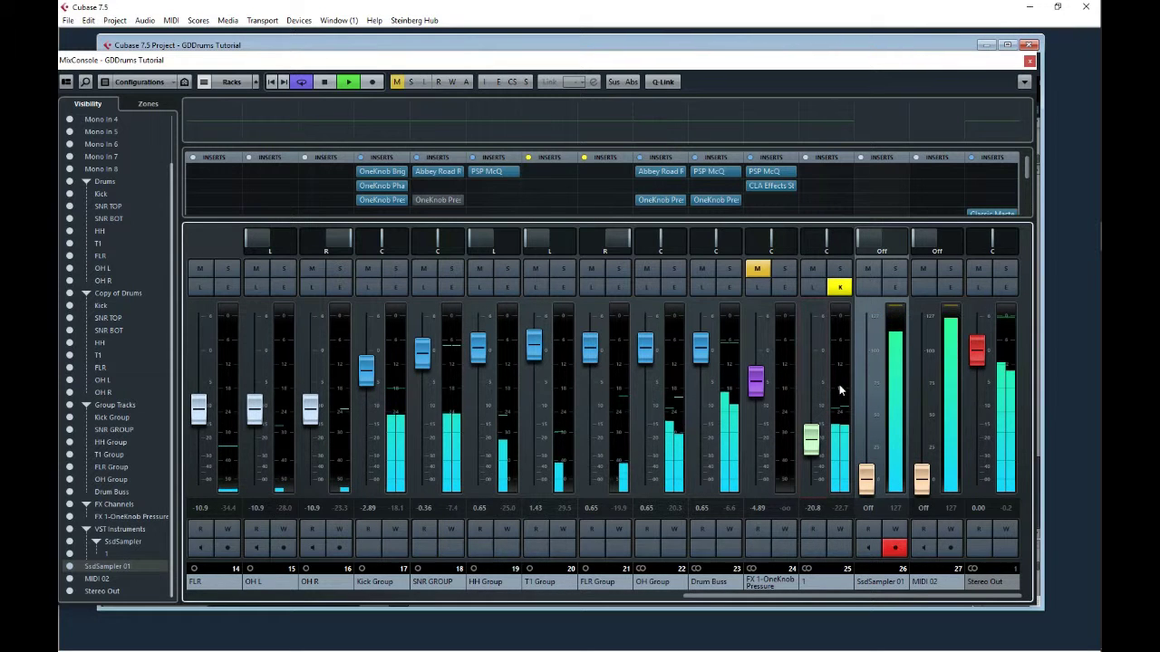
key(space)
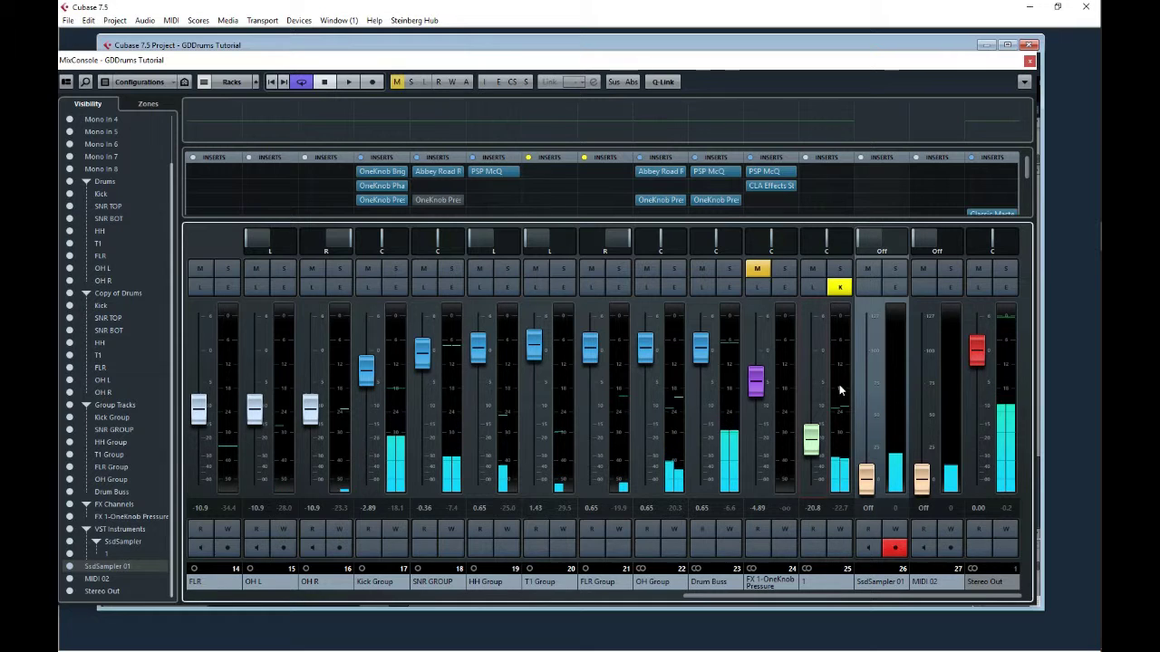